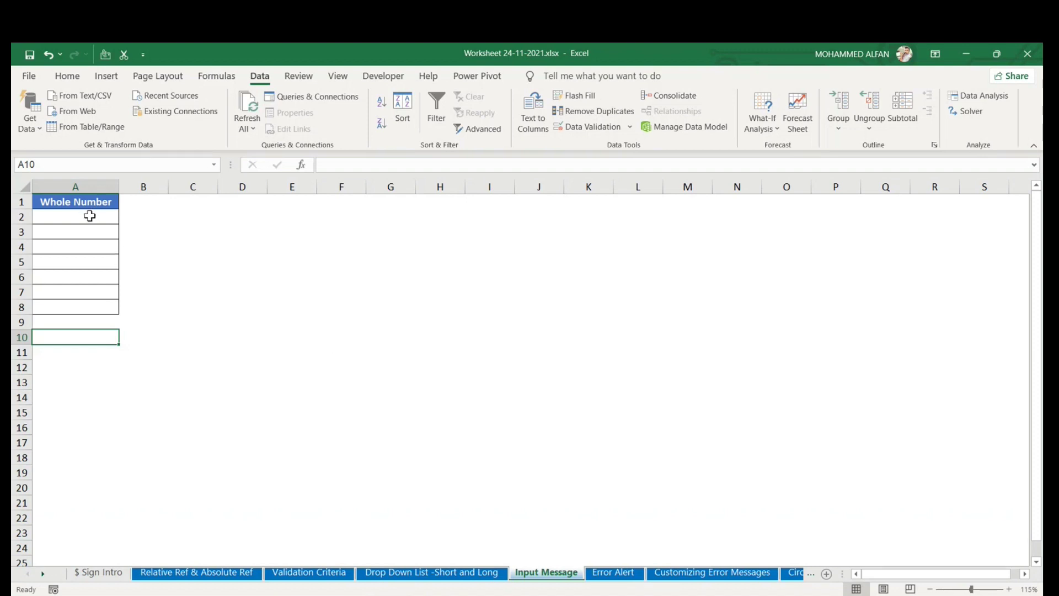
- Give A2:A8 a Whole number validation rule with a minimum of 4
drag(89, 216, 86, 306)
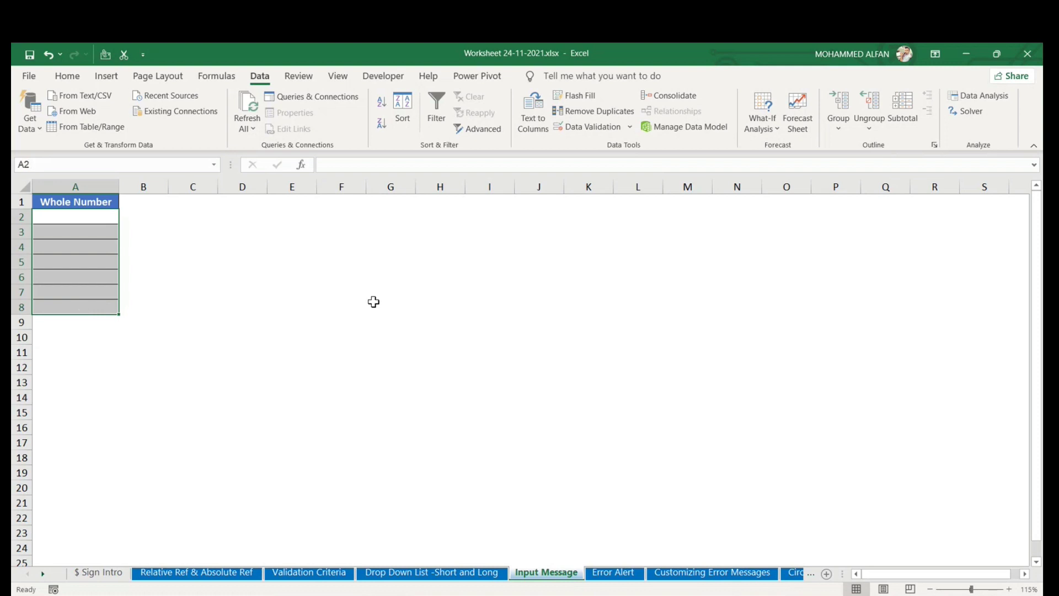
click(592, 131)
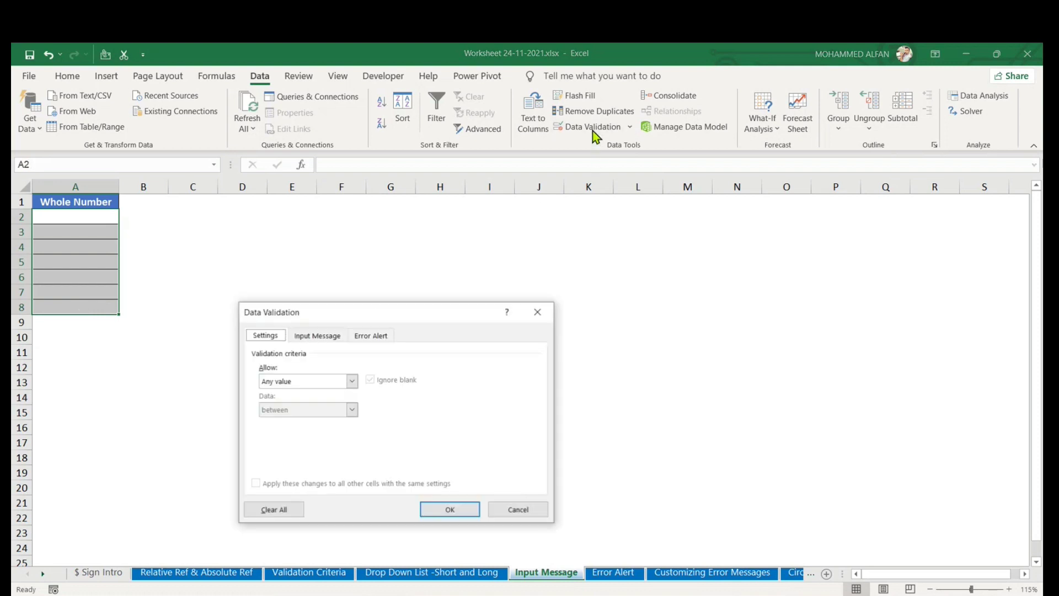
click(351, 381)
click(323, 404)
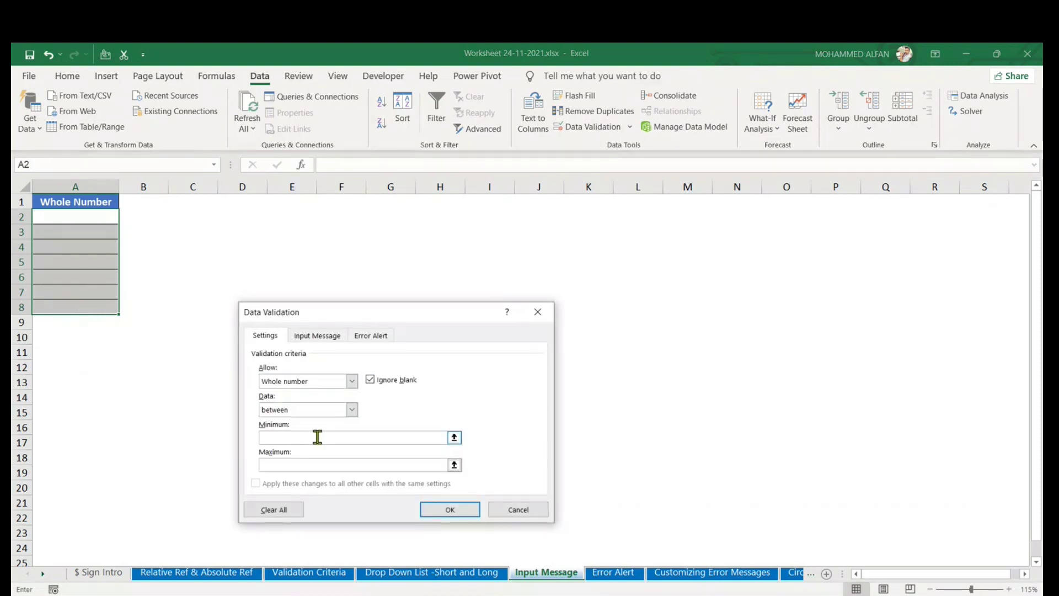
click(319, 437)
text(4)
key(Tab)
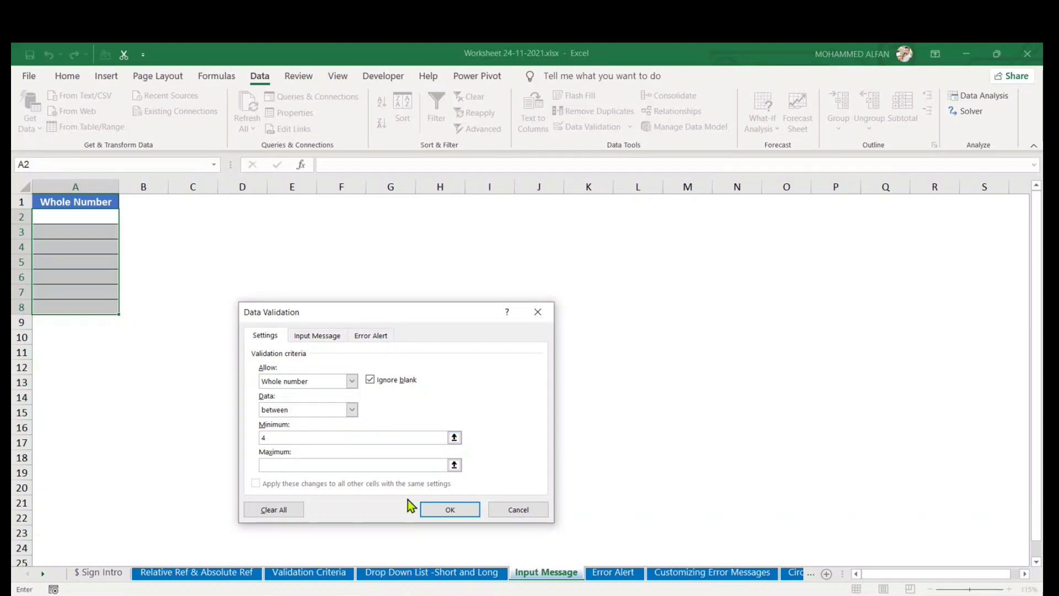
- Set the maximum to 7, apply the rule, and enter 4, 5, 6, 7 in A2:A5
text(7)
click(447, 509)
text(4)
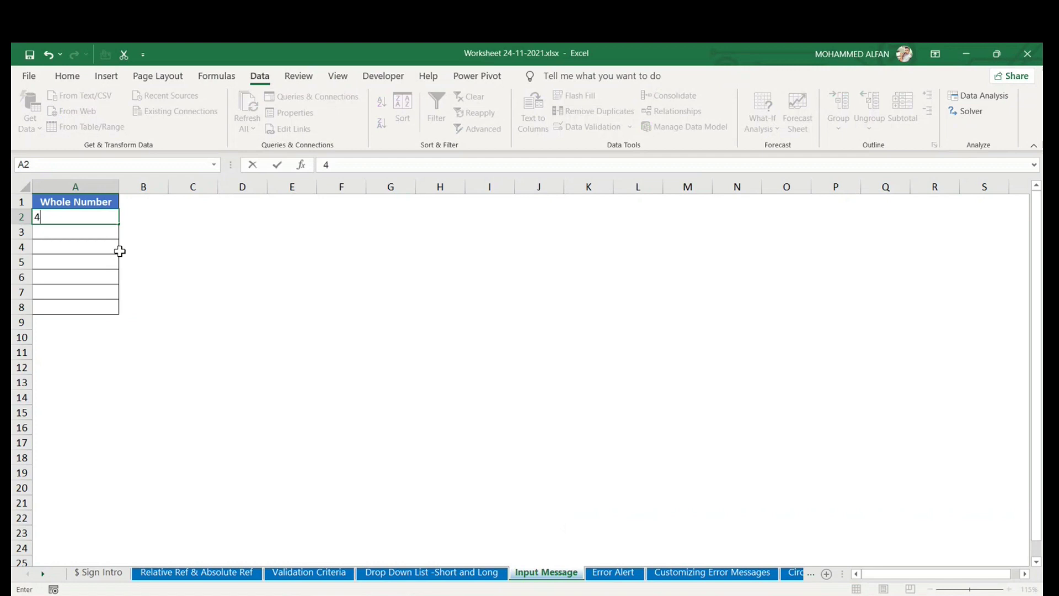
key(Return)
text(5)
key(Return)
text(6)
key(Return)
text(7)
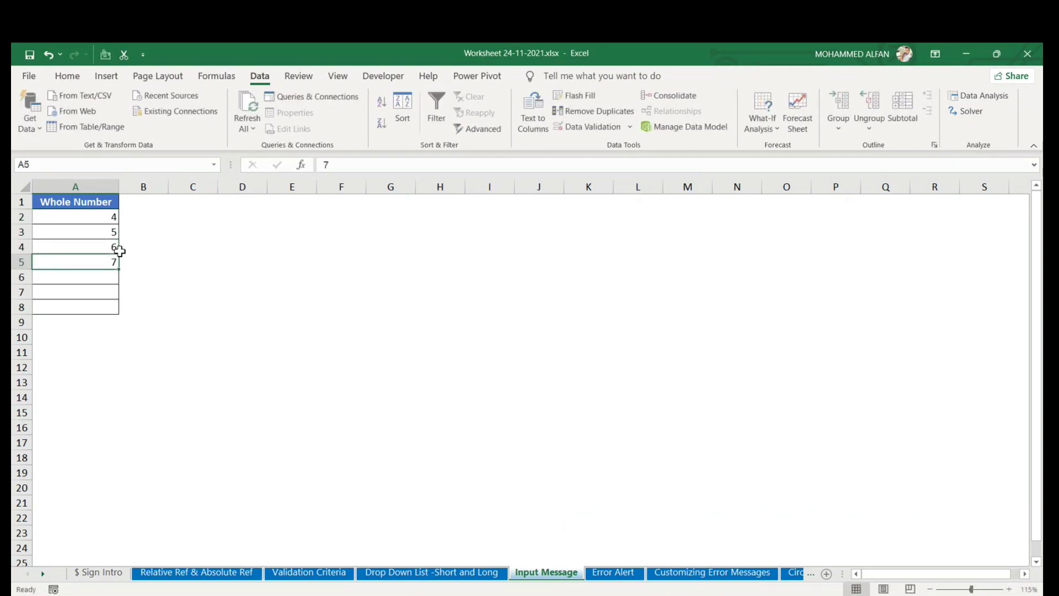
key(Return)
- Enter 8 in A6 to trigger the validation error and move the message aside
text(8)
key(Return)
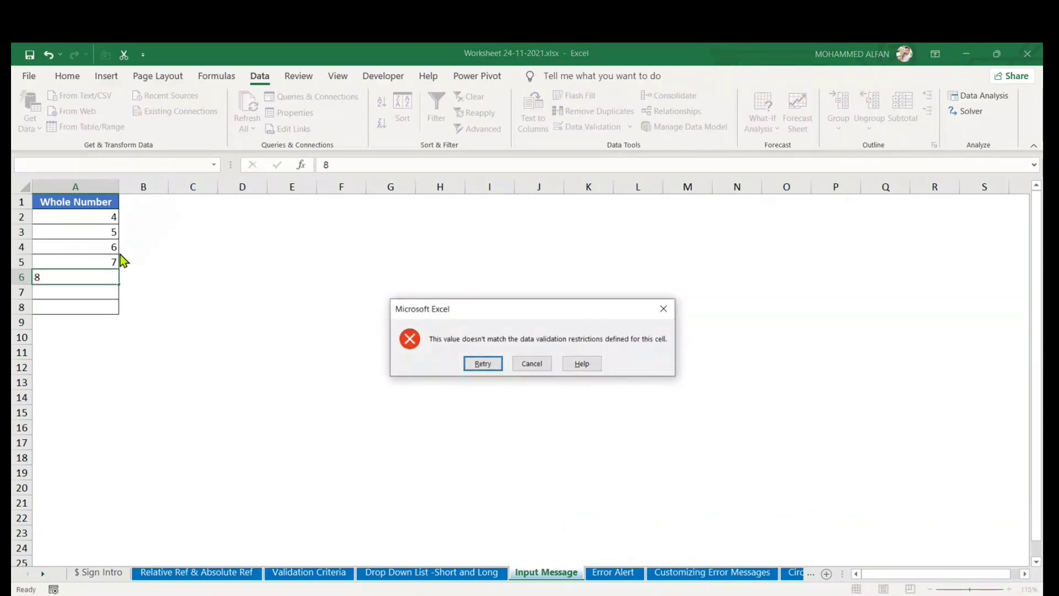
drag(490, 309, 365, 309)
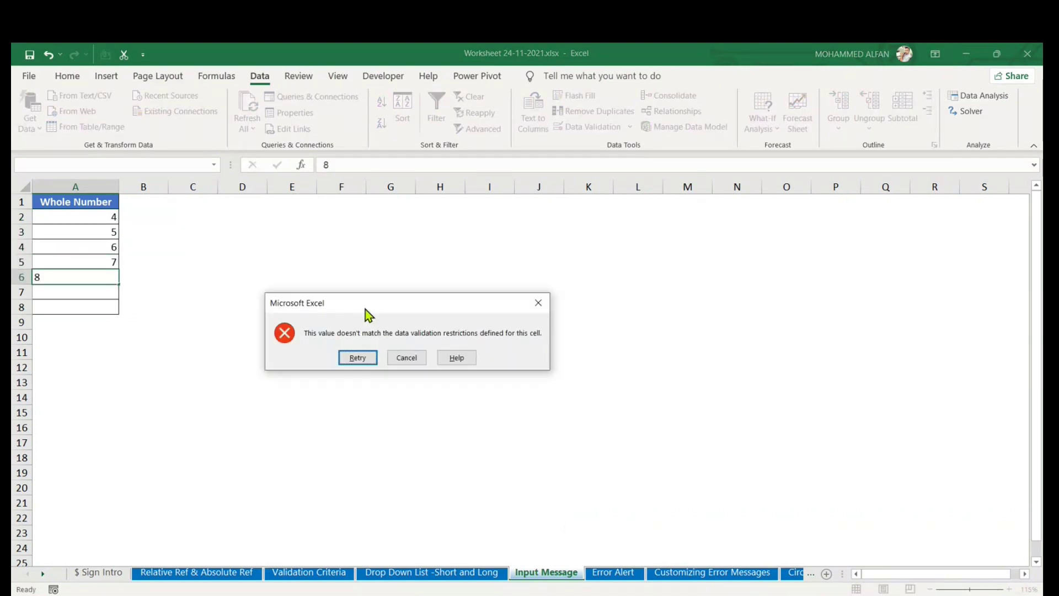
- Discard the 8, reselect A2:A8 and reopen the 4–7 whole-number validation settings
click(547, 306)
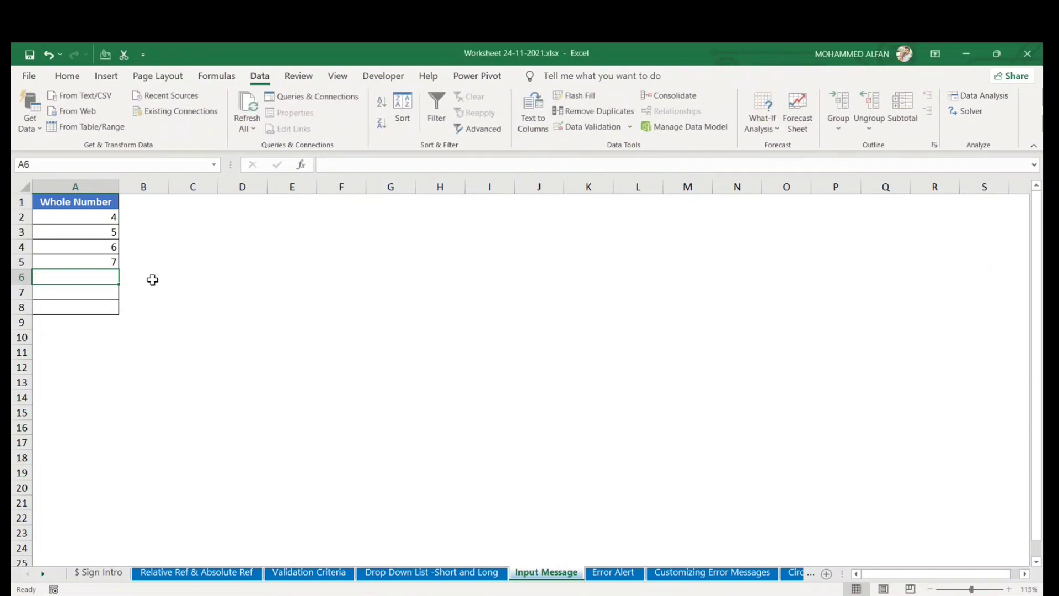
click(102, 217)
drag(102, 217, 99, 307)
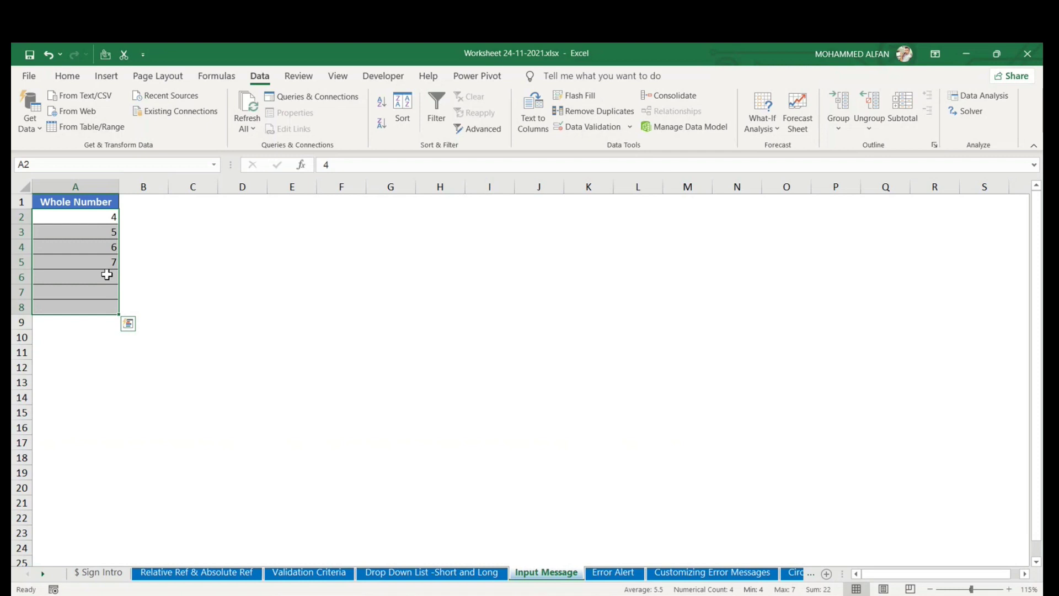
click(591, 130)
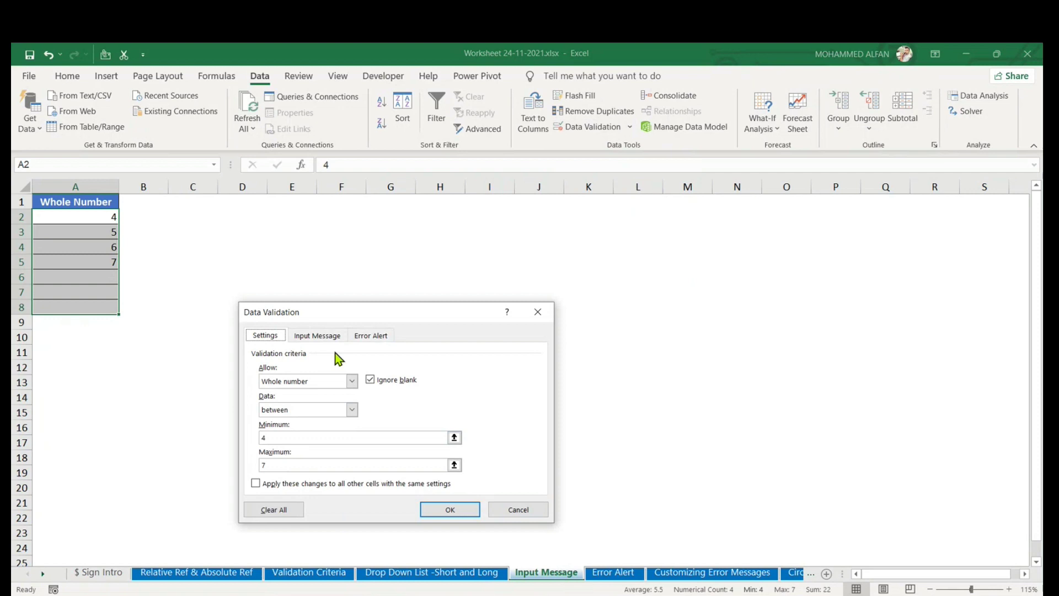
drag(363, 305, 475, 287)
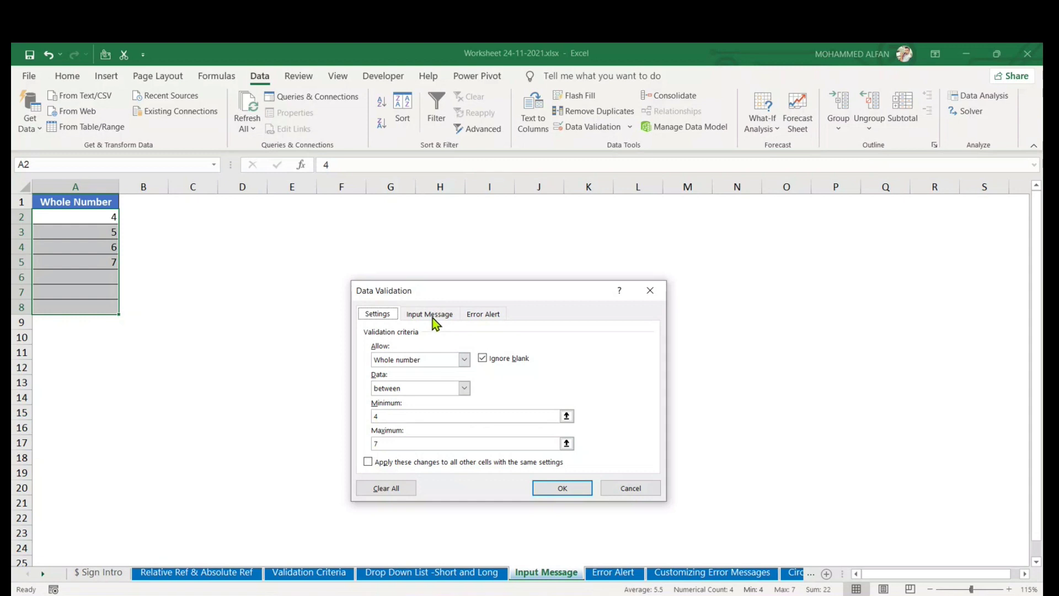
- Keep the Stop error alert style and title the alert 'Please STOP'
click(492, 316)
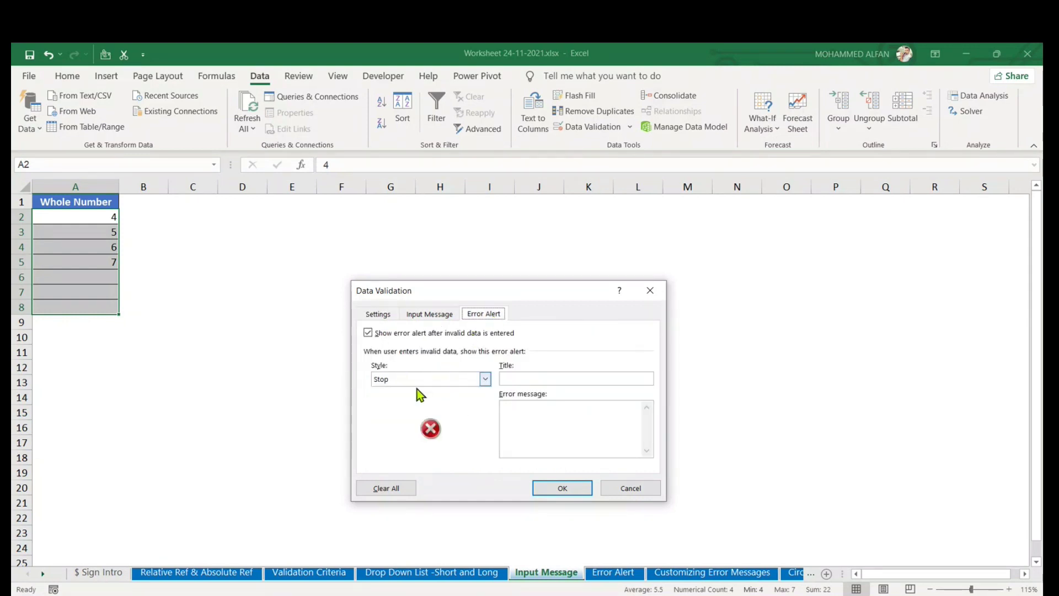
click(486, 380)
click(485, 380)
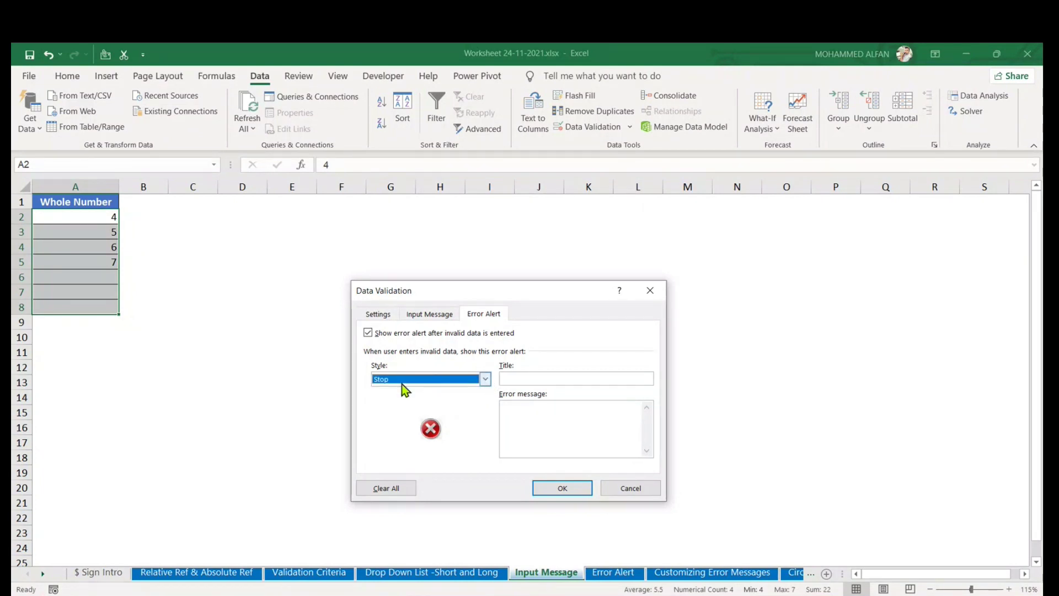
click(487, 381)
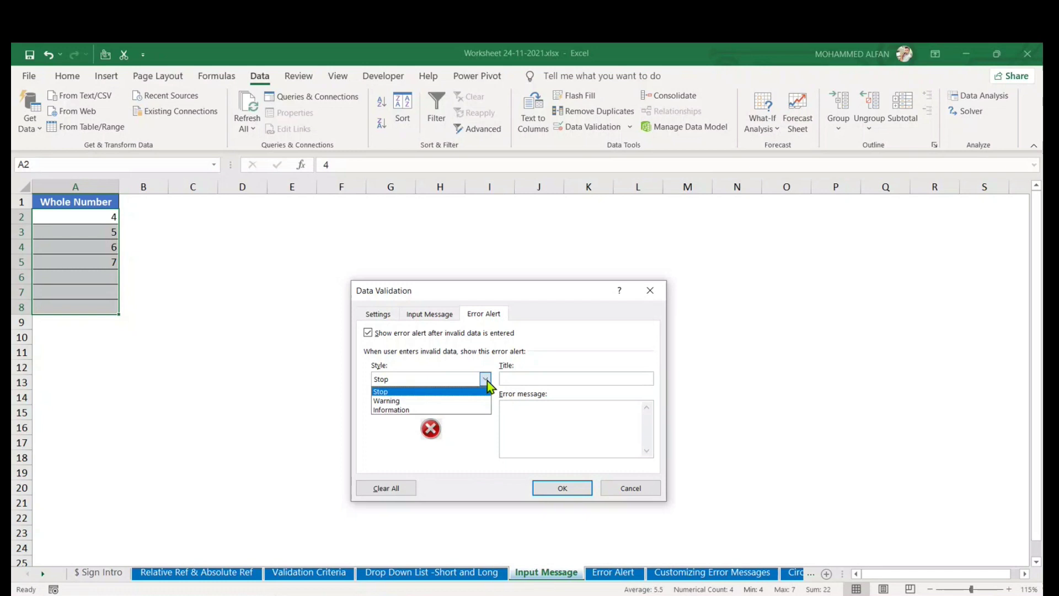
click(487, 381)
click(487, 381)
click(487, 381)
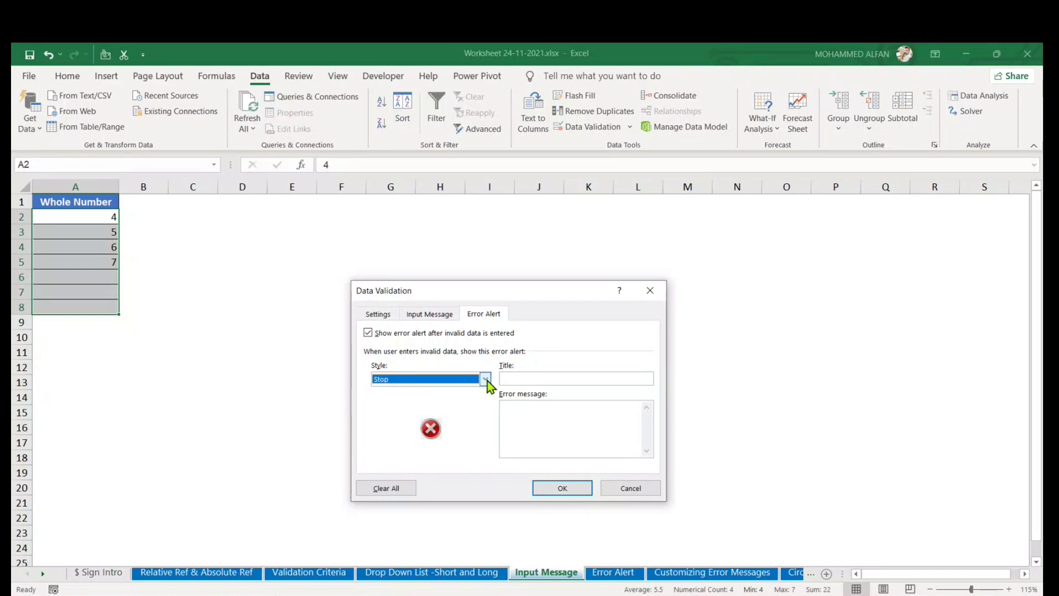
click(534, 380)
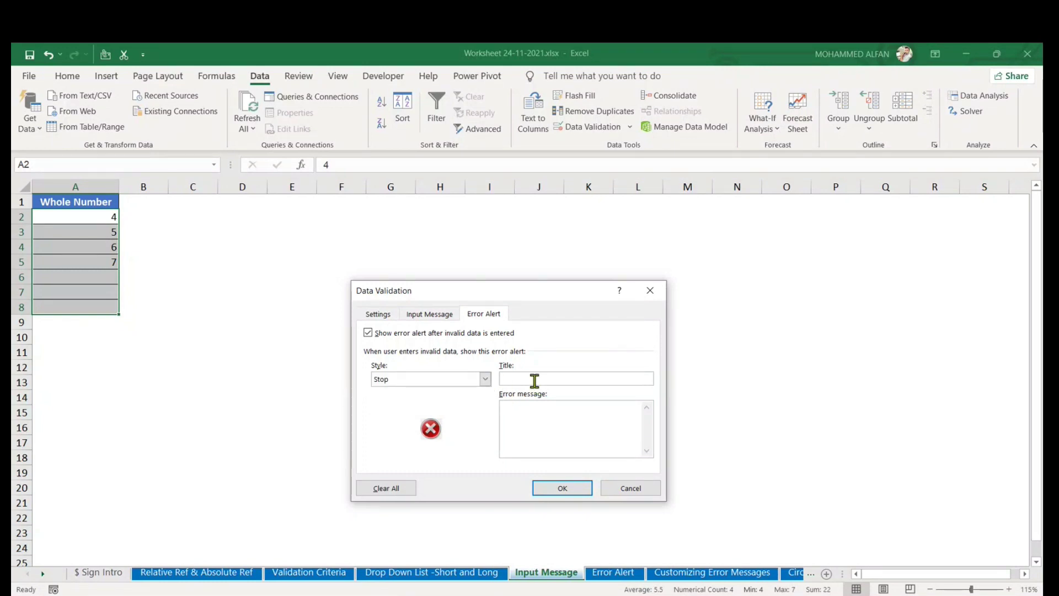
text(Please STOP)
- Enter the error message 'Allow only no b/w 4-7' and save the alert
click(542, 423)
text(A)
text(lso)
key(BackSpace)
key(BackSpace)
key(BackSpace)
text(lso)
key(BackSpace)
key(BackSpace)
text(low only no b/w 4-7)
drag(560, 406, 475, 405)
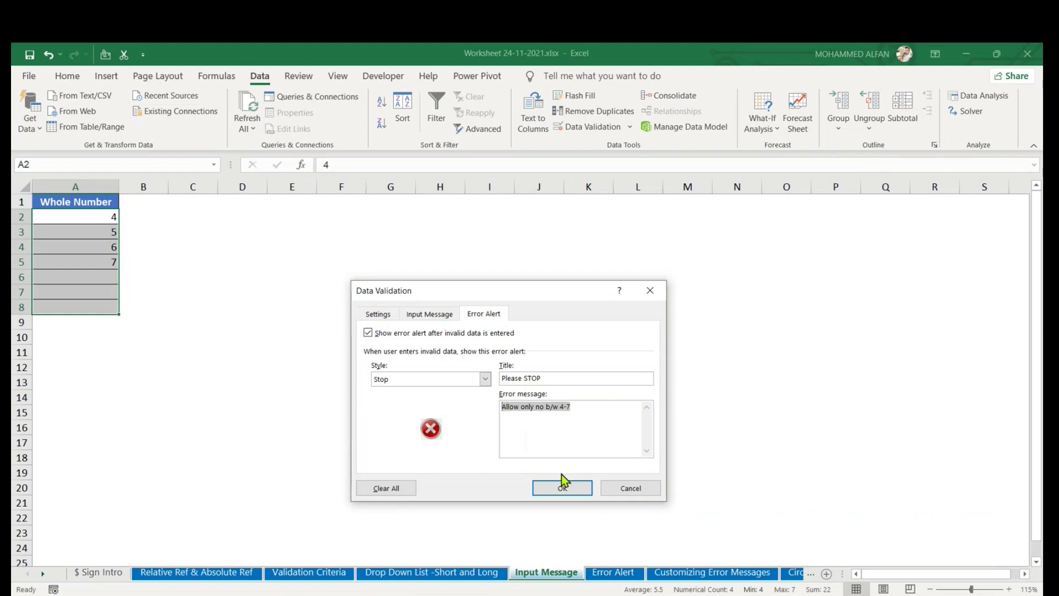
click(571, 490)
- Test A6 with 11 and then 3, both blocked by the Stop alert
click(535, 412)
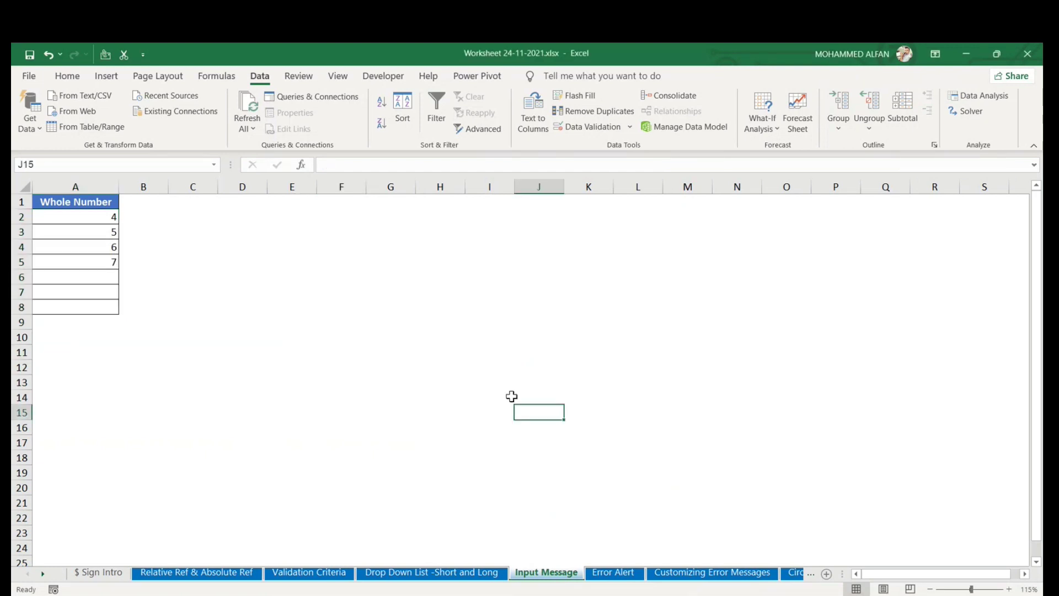
click(98, 278)
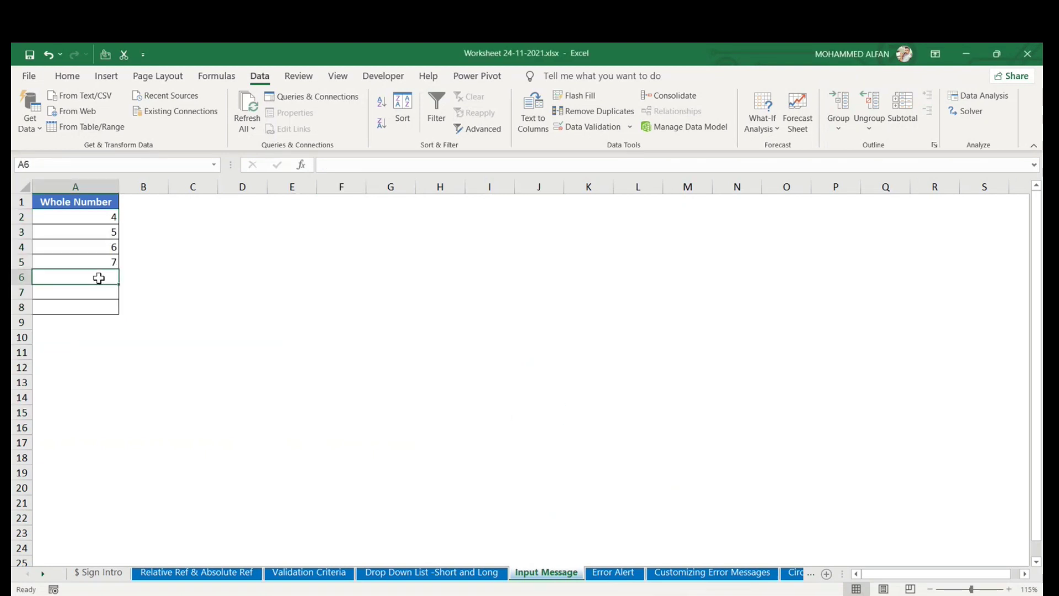
text(11)
key(Return)
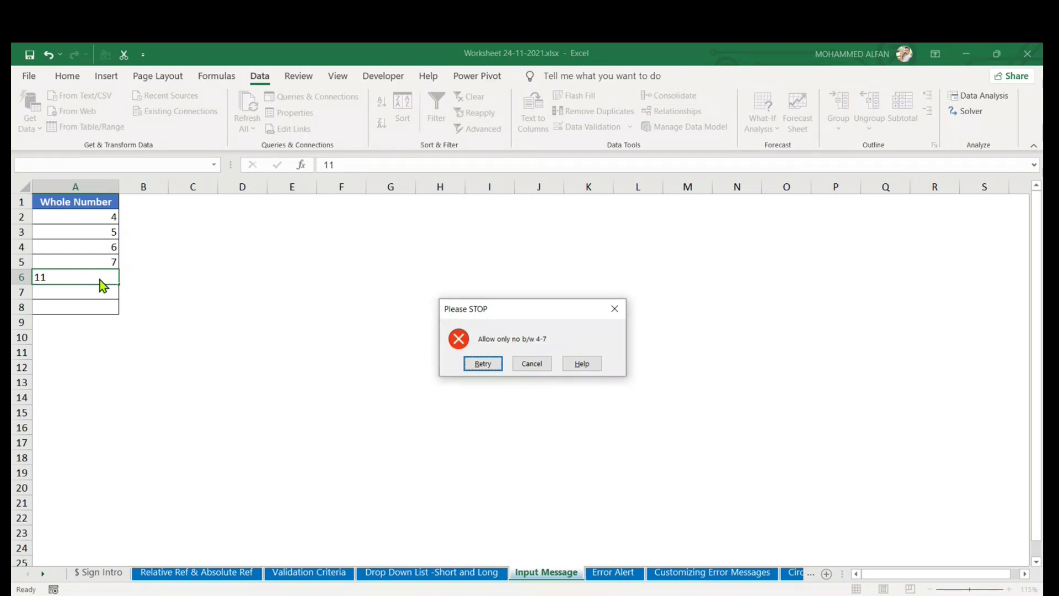
click(483, 364)
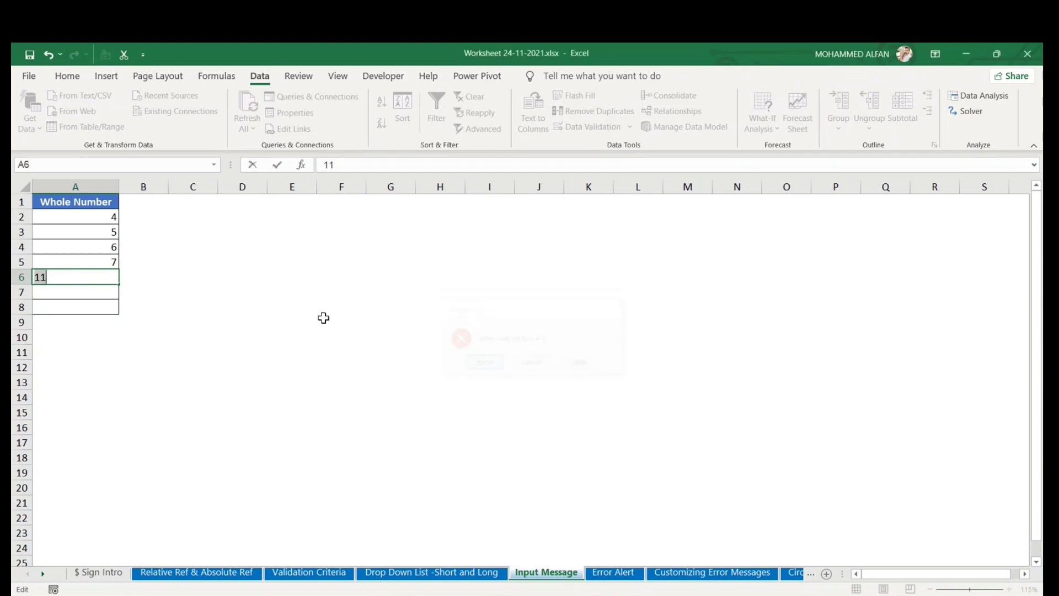
text(3)
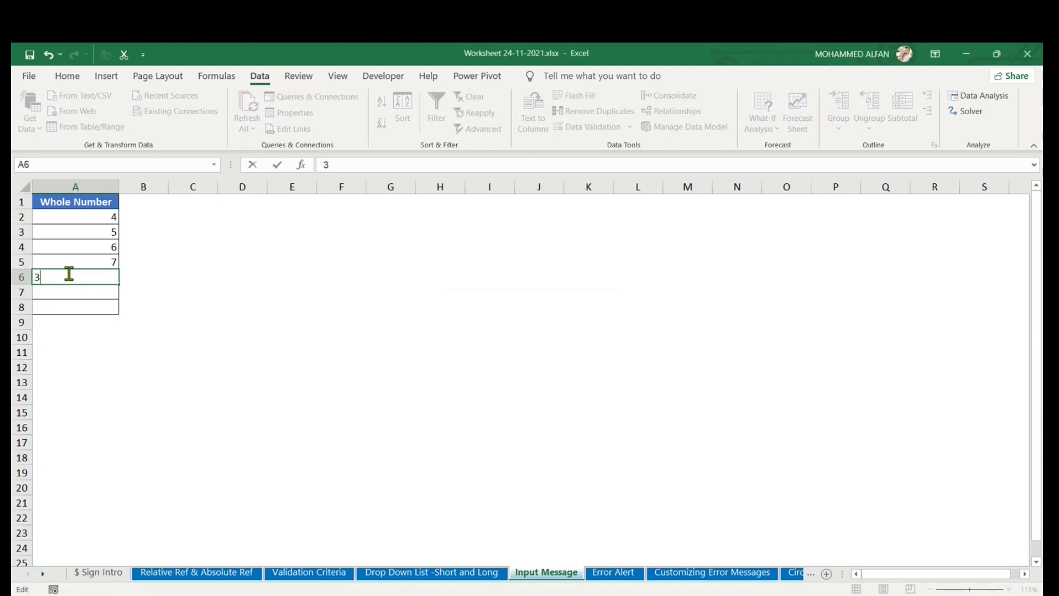
key(Return)
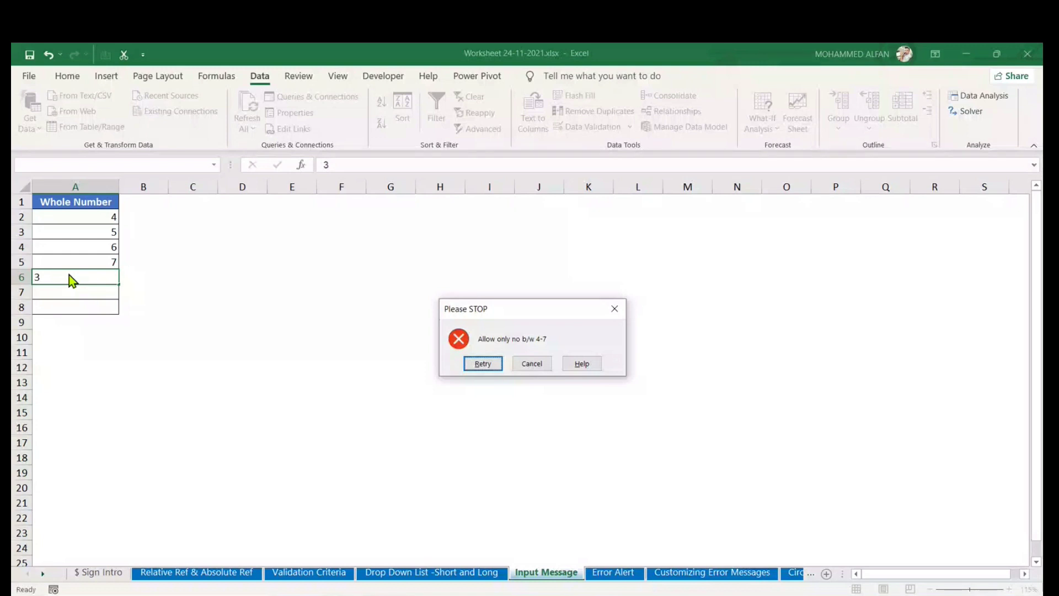
- Enter 5 in A6, then cancel the rejected 15 in A7
click(482, 363)
text(5)
key(Return)
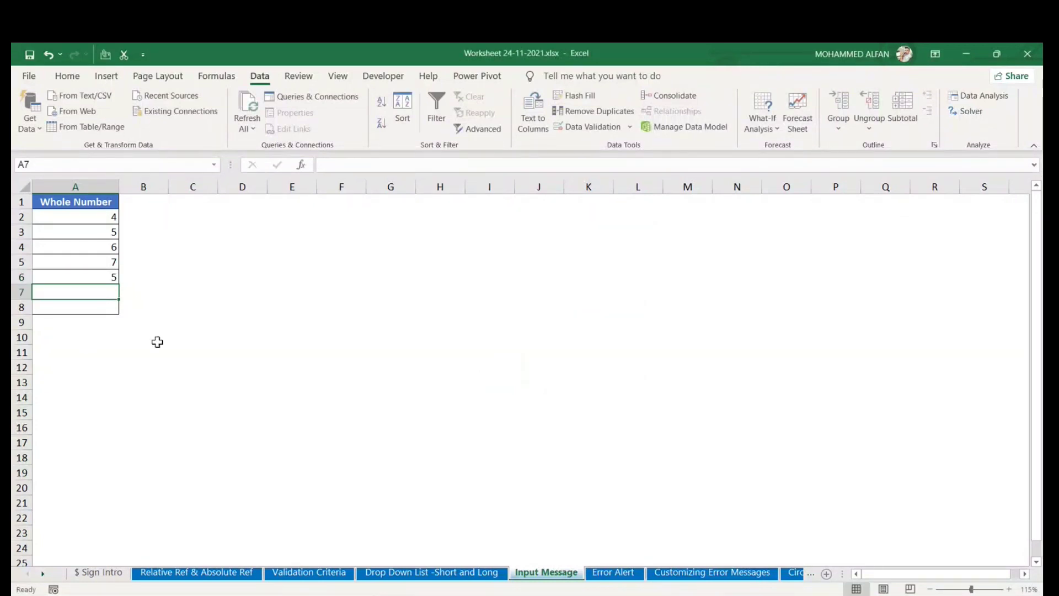
text(15)
key(Return)
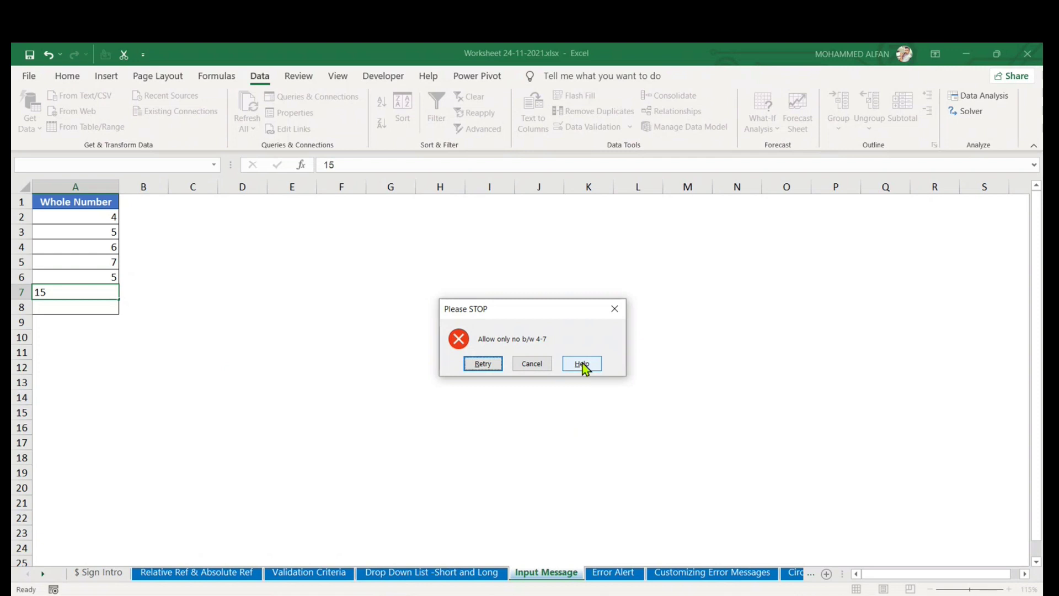
click(619, 312)
click(270, 307)
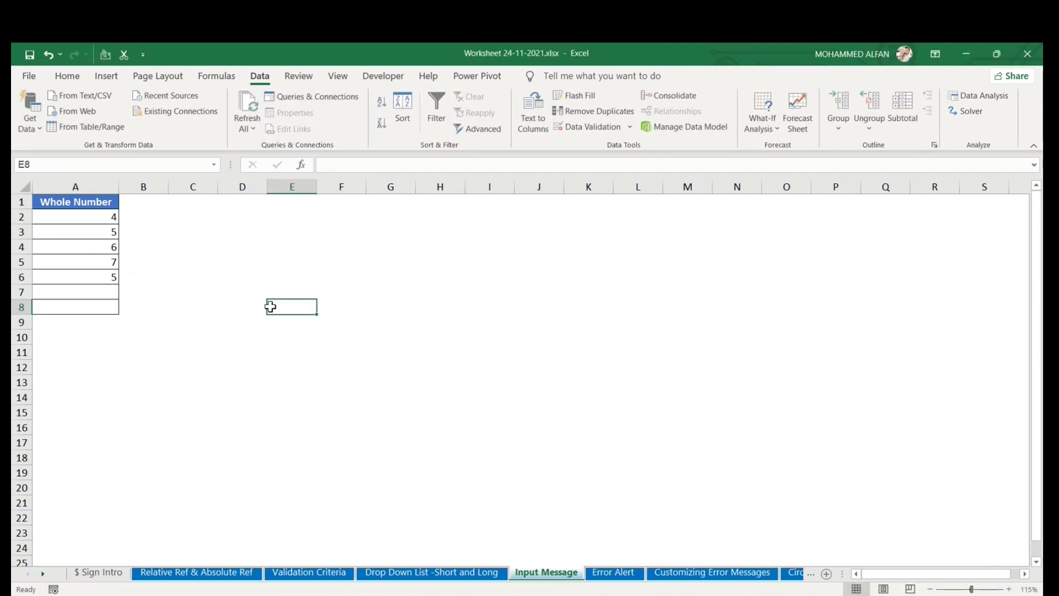
click(214, 306)
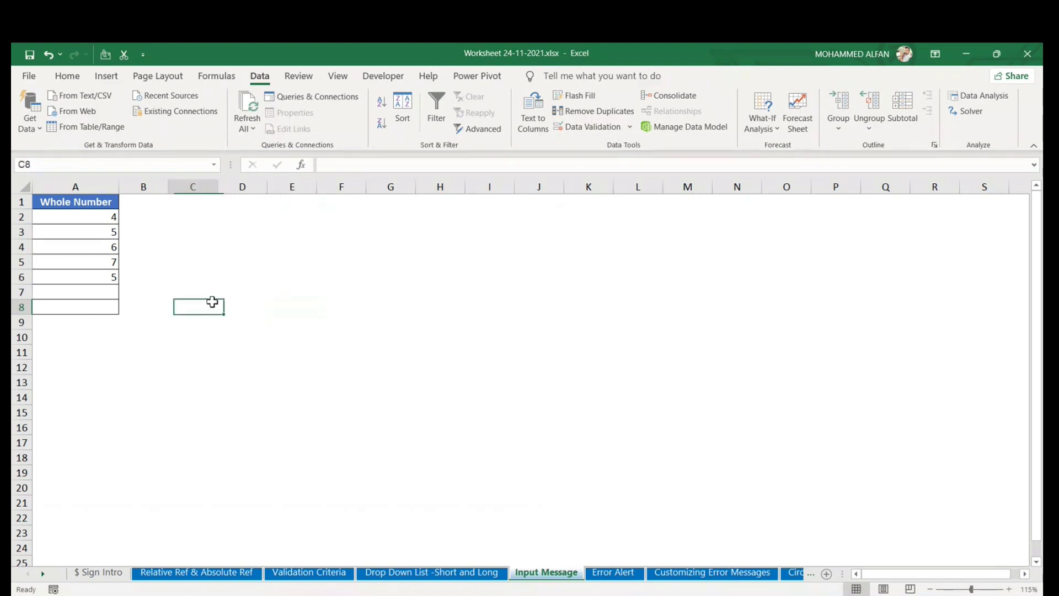
- Switch the A2:A8 validation error alert from Stop to Warning style
drag(99, 217, 105, 307)
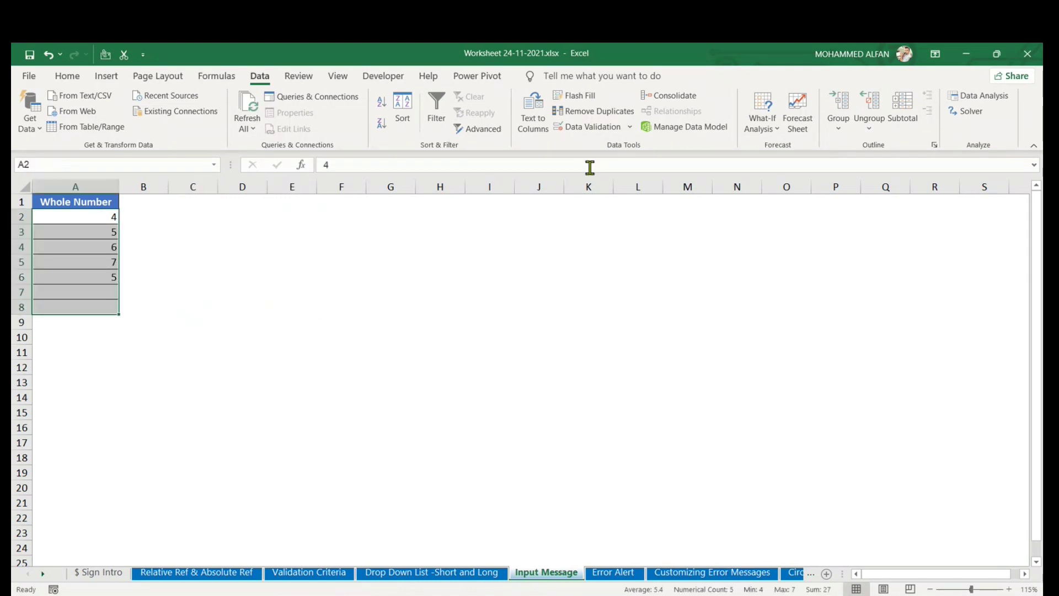
click(588, 132)
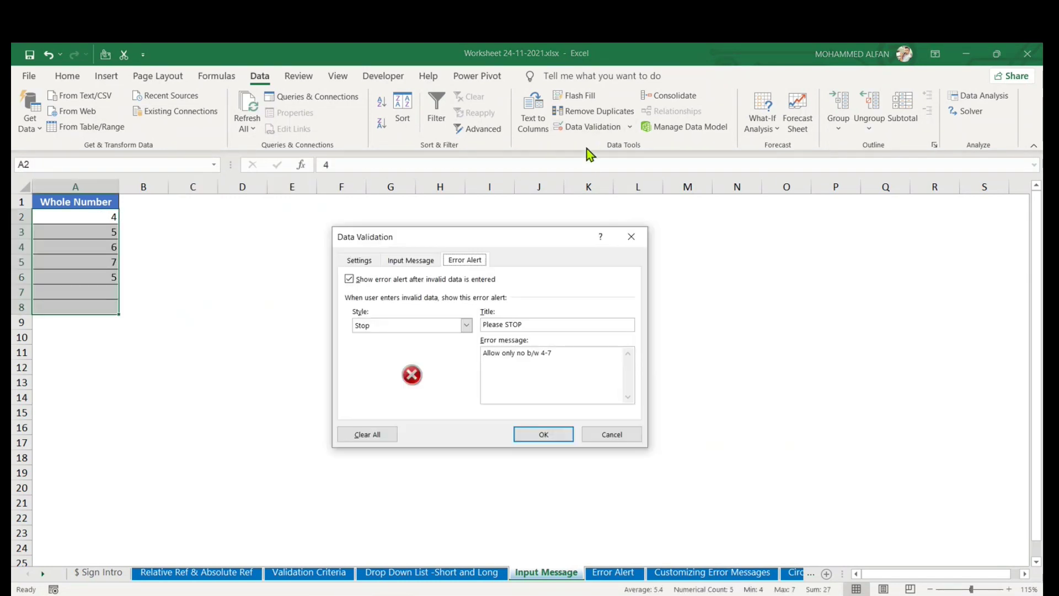
click(466, 326)
click(442, 346)
click(435, 325)
click(436, 348)
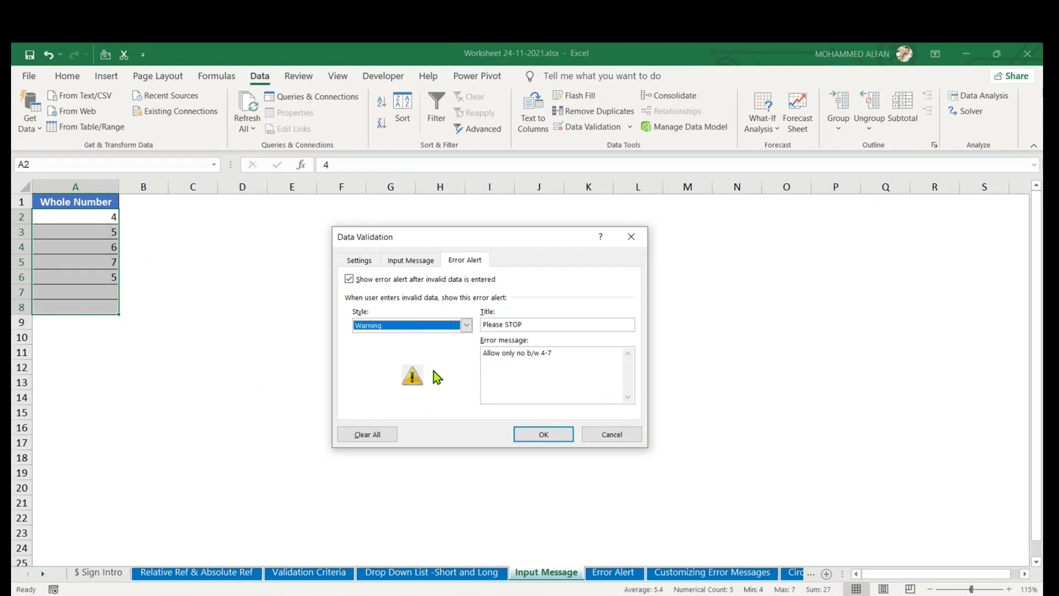
click(543, 434)
click(292, 352)
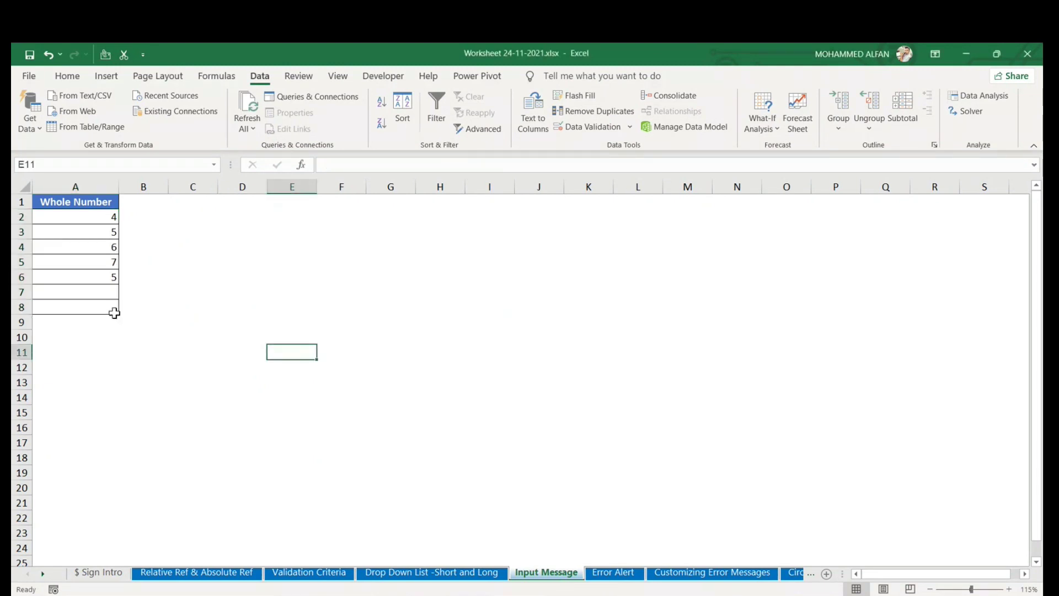
- Enter 10 in A7 and accept it past the Warning alert
click(110, 295)
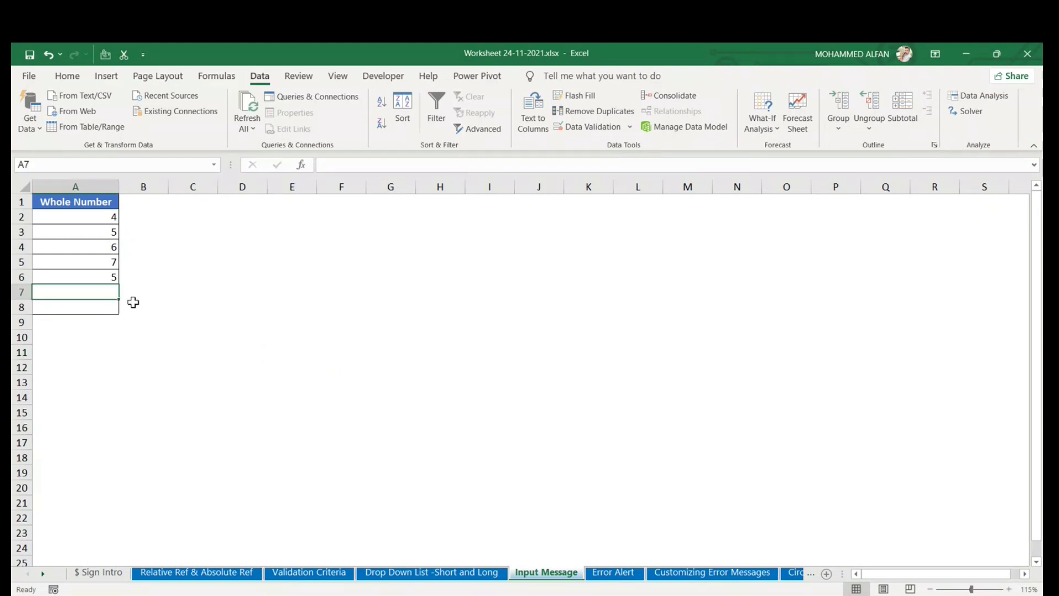
text(10)
key(Return)
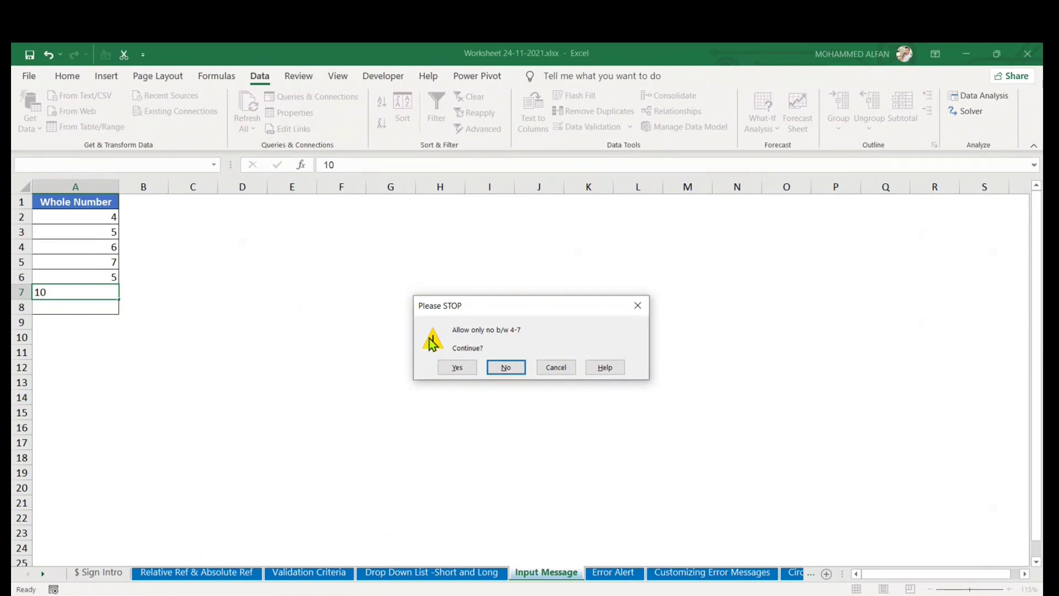
click(457, 367)
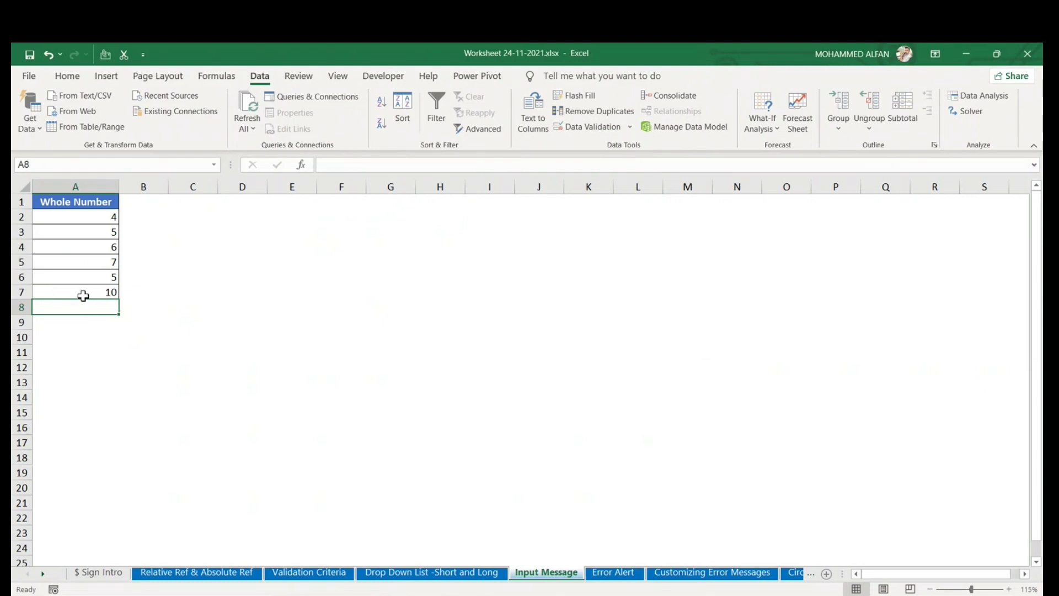
- Try 15 in A8 and cancel it at the warning, leaving A8 empty
text(15)
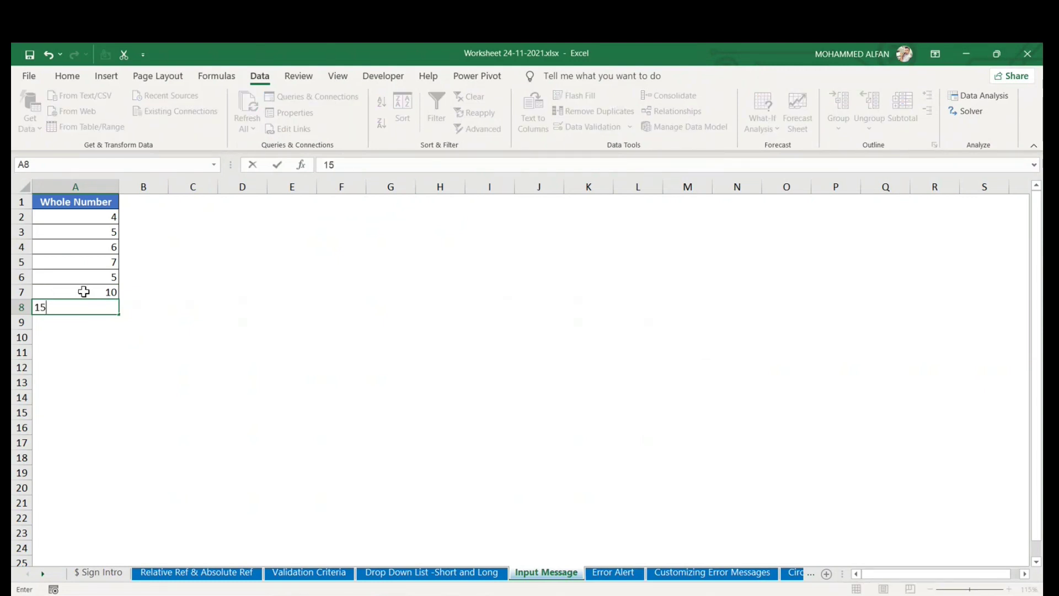
key(Return)
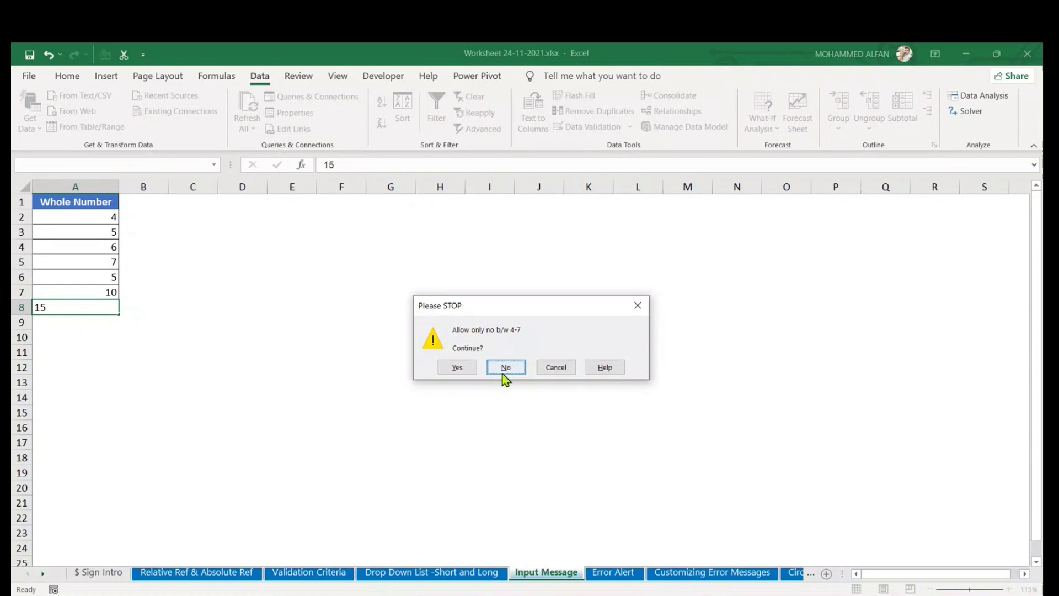
click(504, 367)
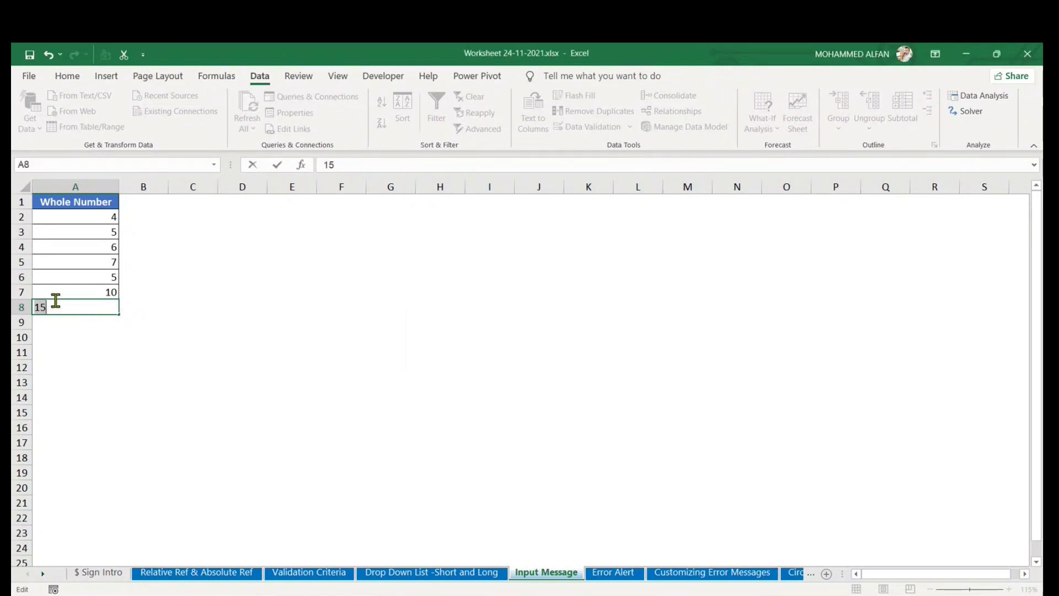
click(177, 373)
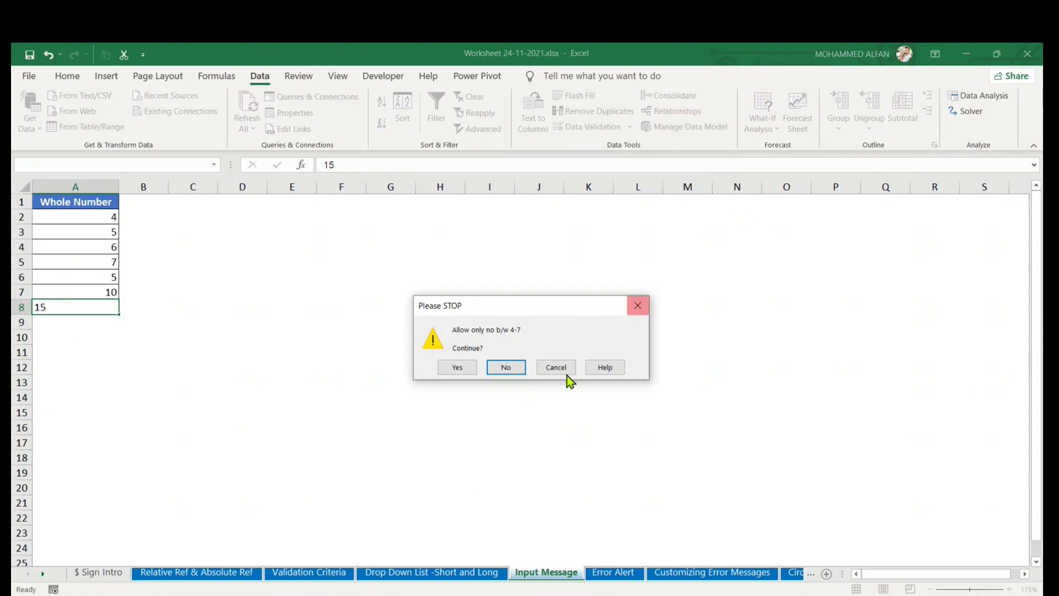
click(638, 305)
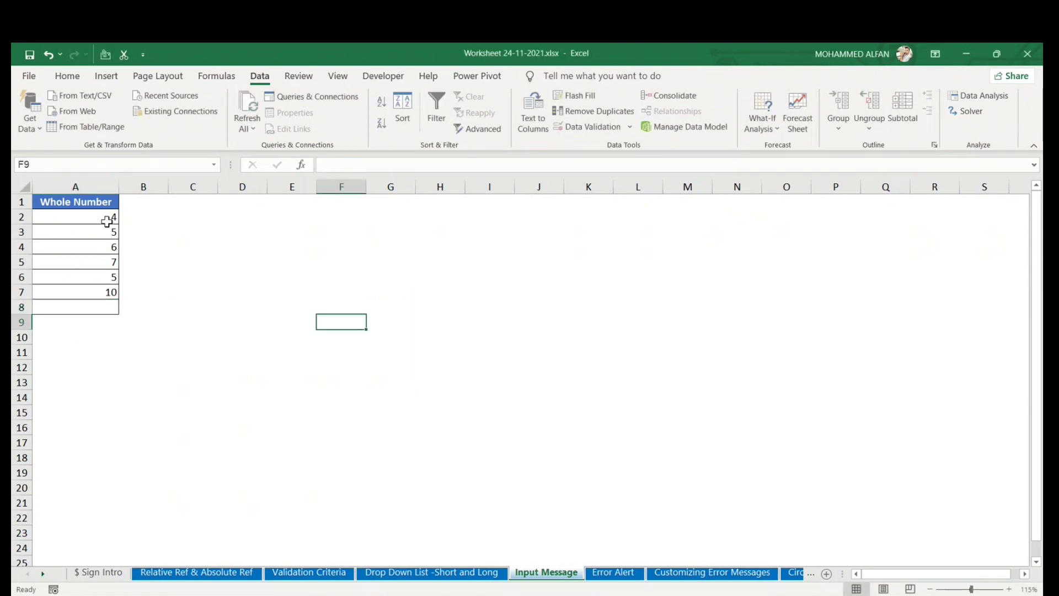
- Set the A2:A8 validation error alert style to Information
drag(107, 221, 102, 306)
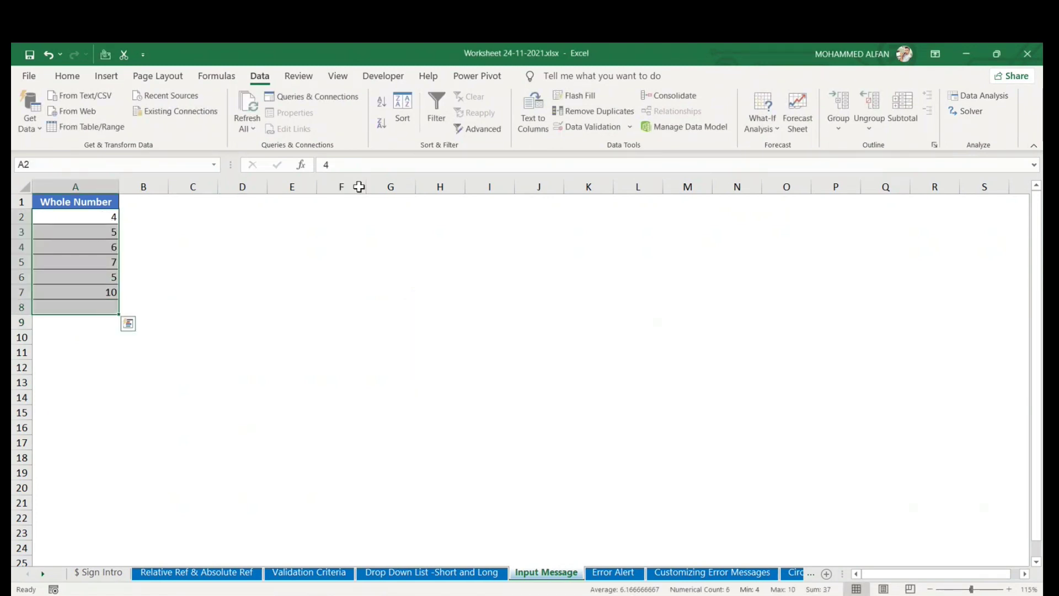
click(579, 130)
click(465, 325)
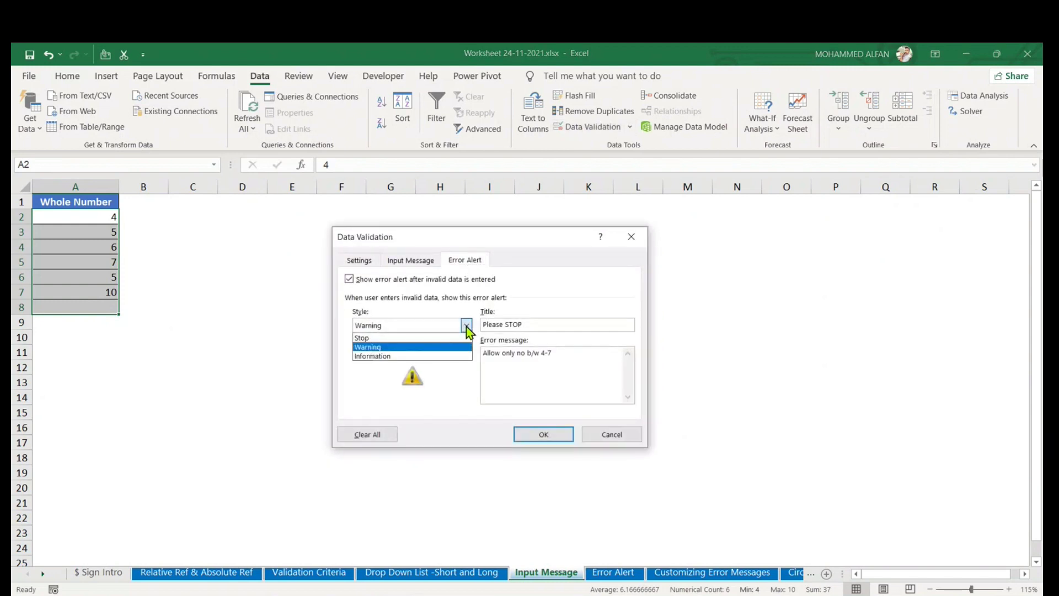
click(422, 356)
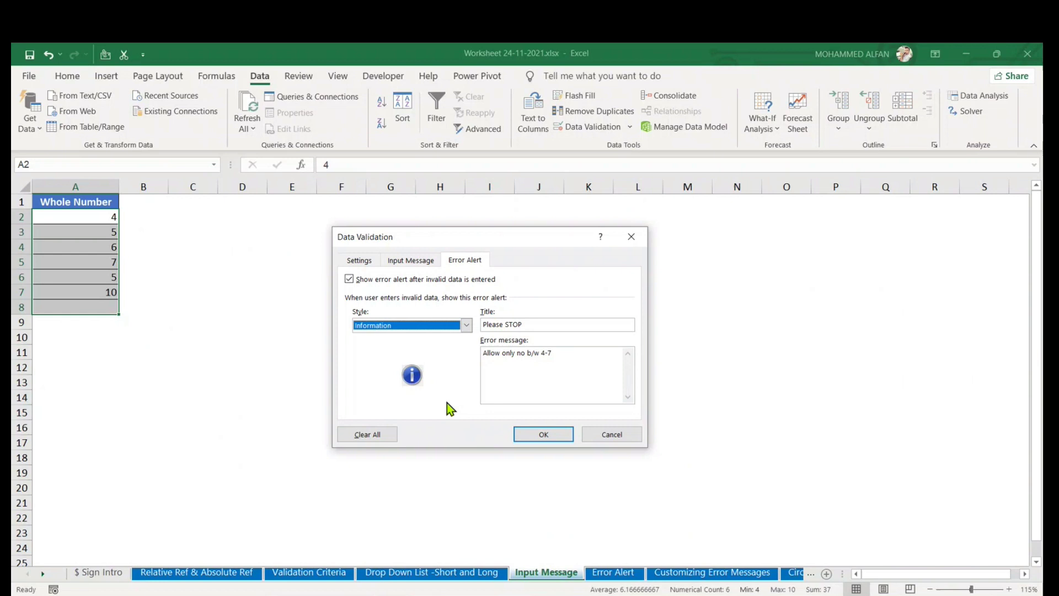
click(543, 435)
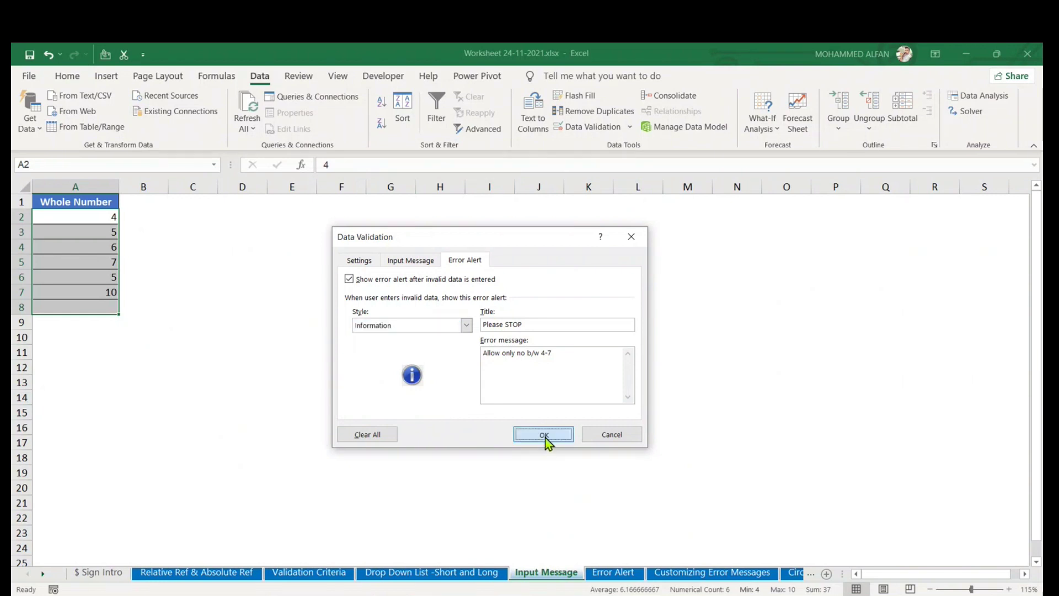
- Type 60 over the 5 in A3 and accept it at the Information alert
click(284, 366)
click(105, 230)
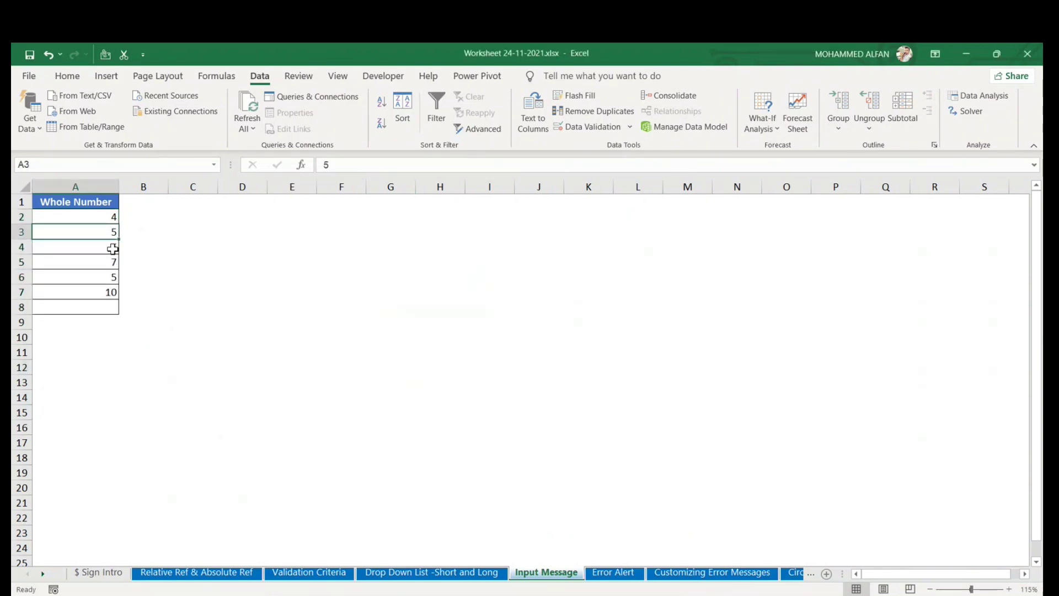
text(60)
key(Return)
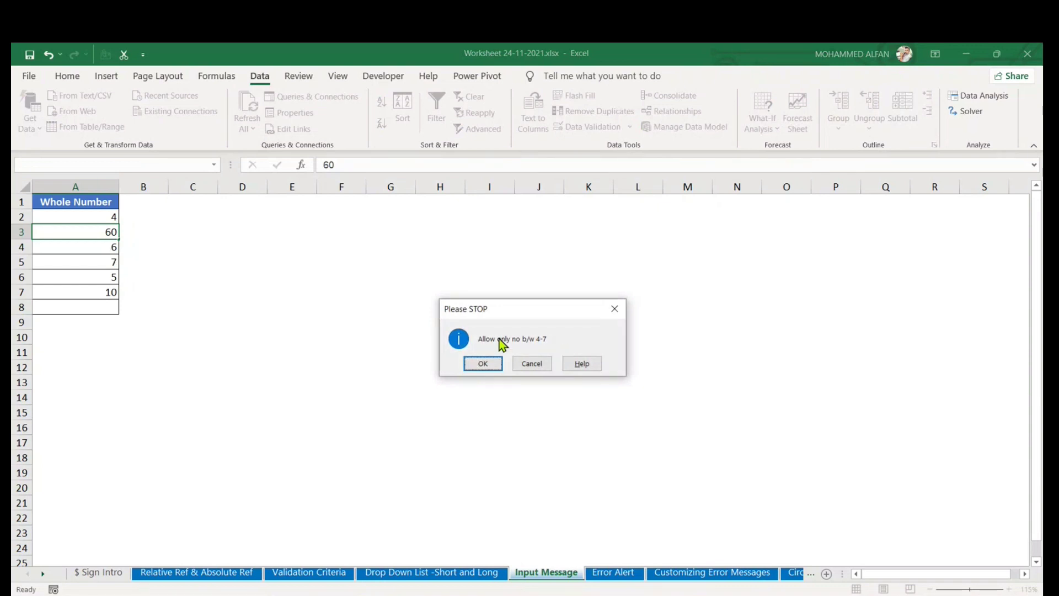
drag(518, 309, 458, 316)
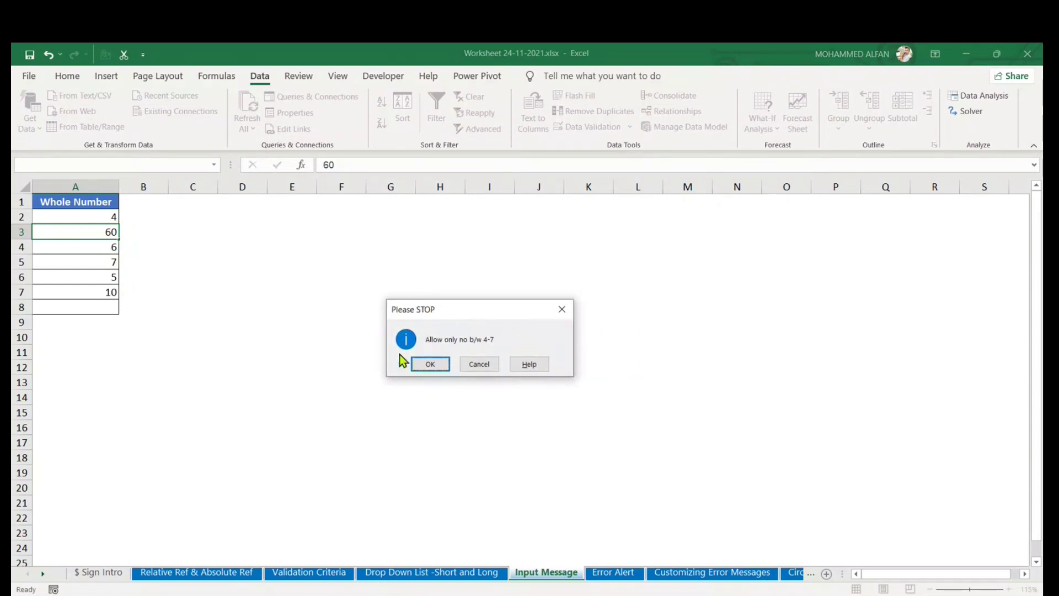
click(430, 364)
click(110, 233)
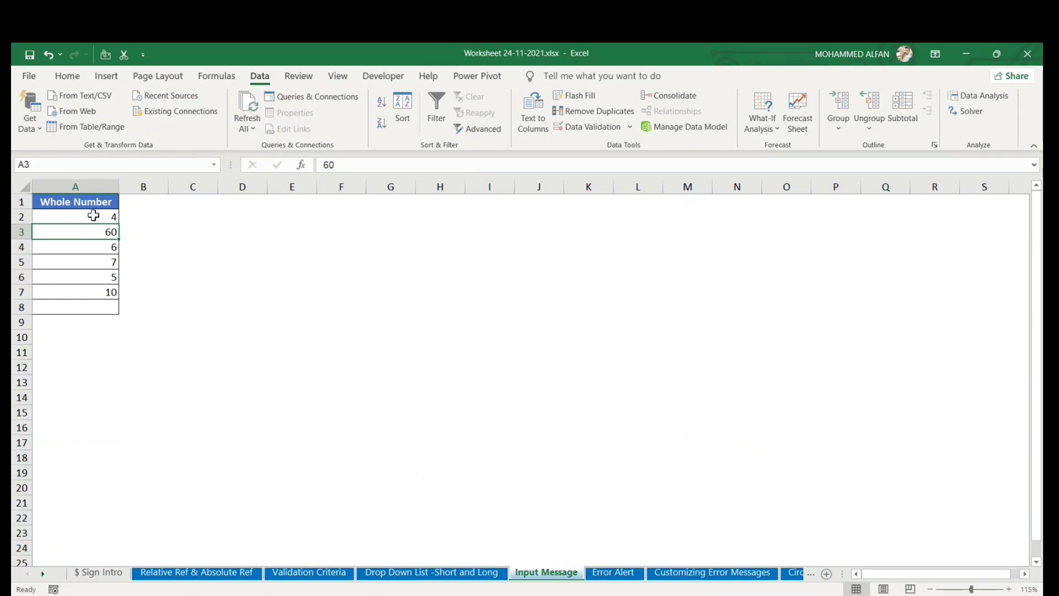
- Reopen validation for A2:A8 and leave the 'Please STOP' alert on Information style
drag(97, 215, 97, 308)
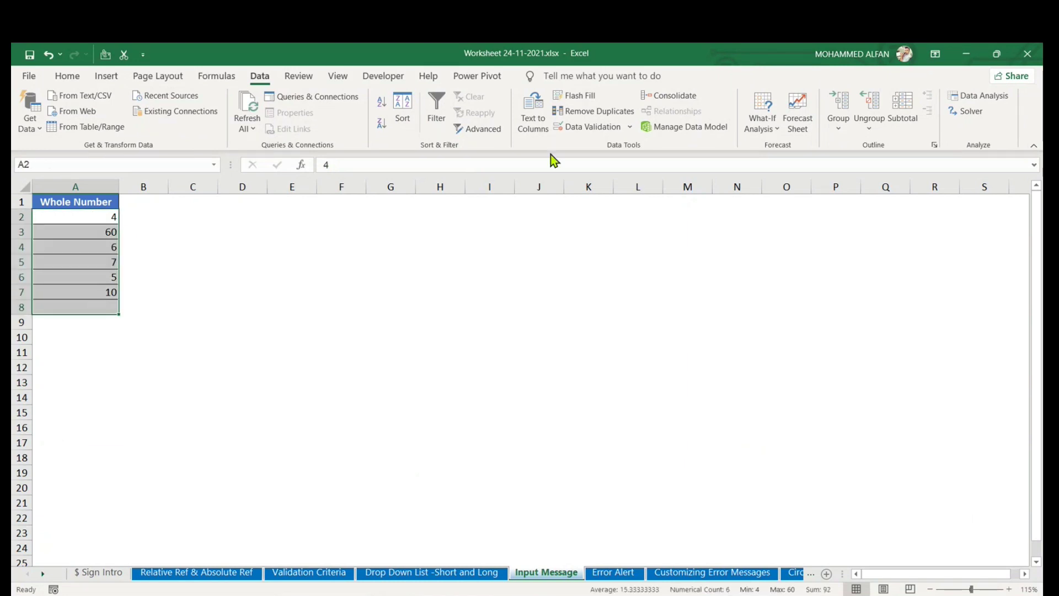
click(579, 133)
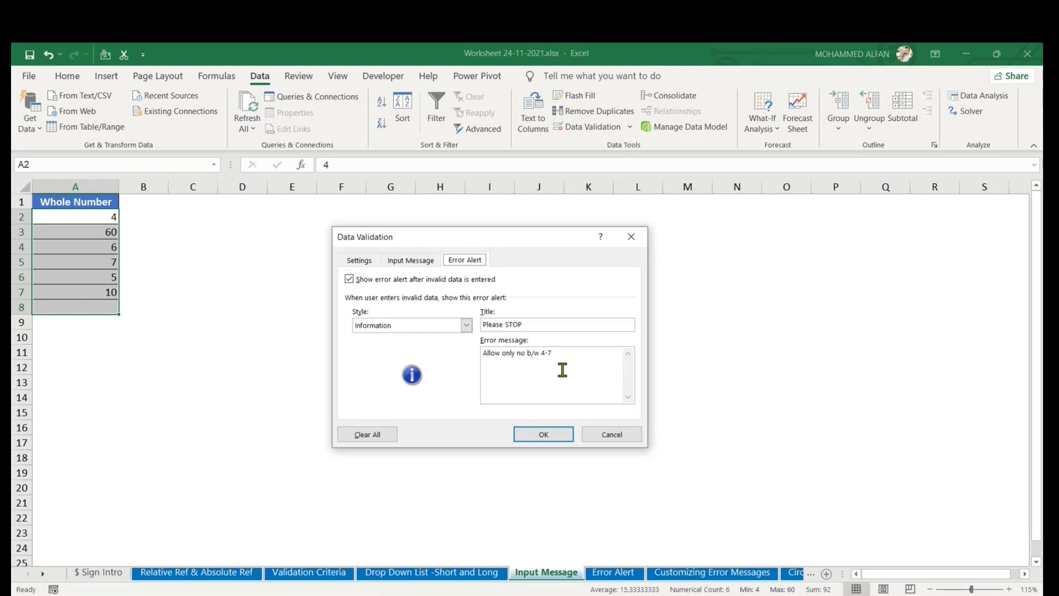
click(465, 329)
click(466, 330)
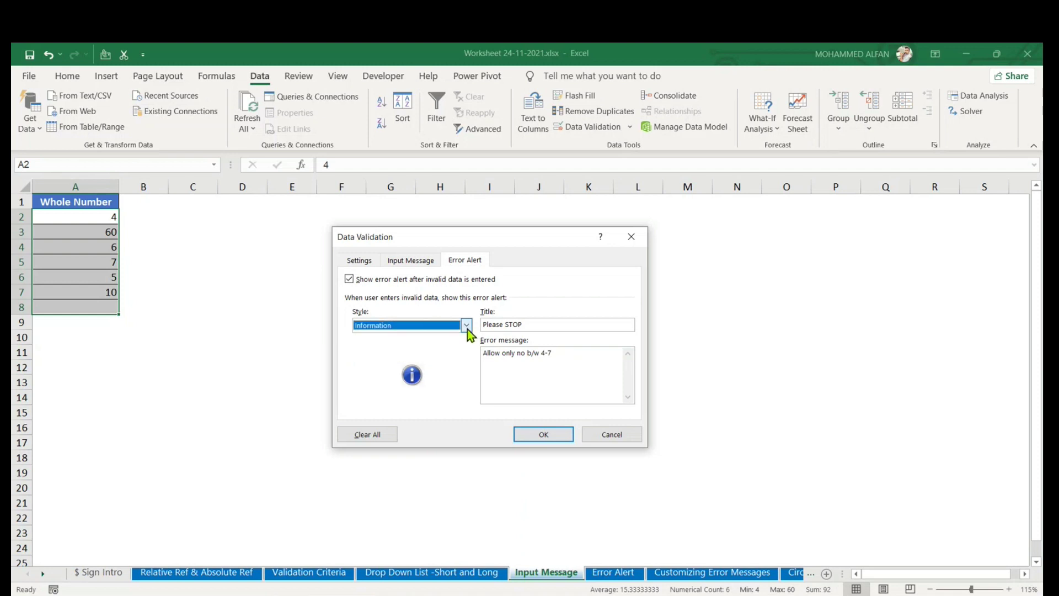
click(468, 329)
click(467, 329)
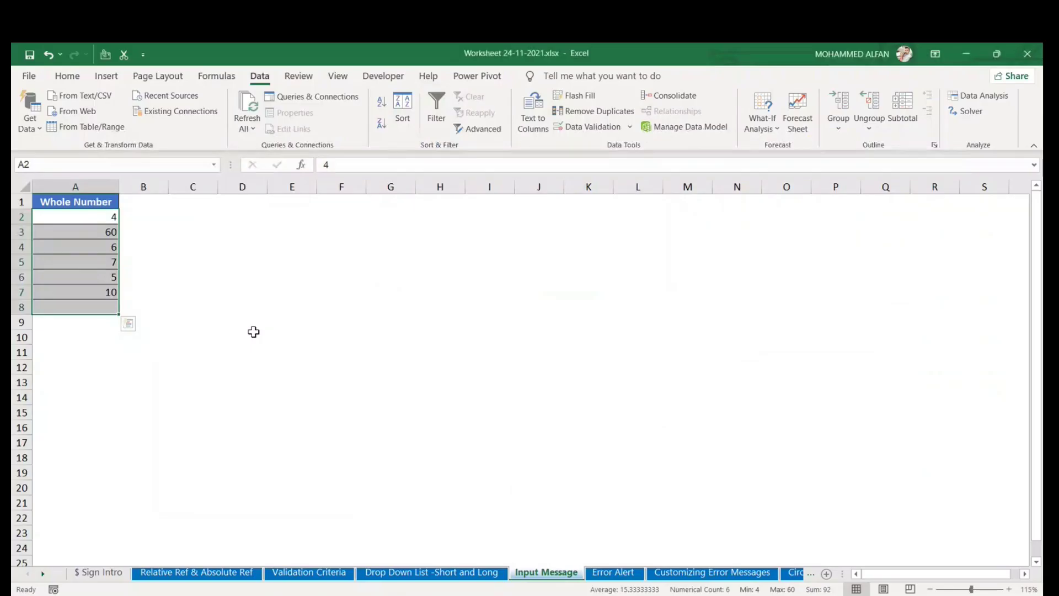
key(alt+Tab)
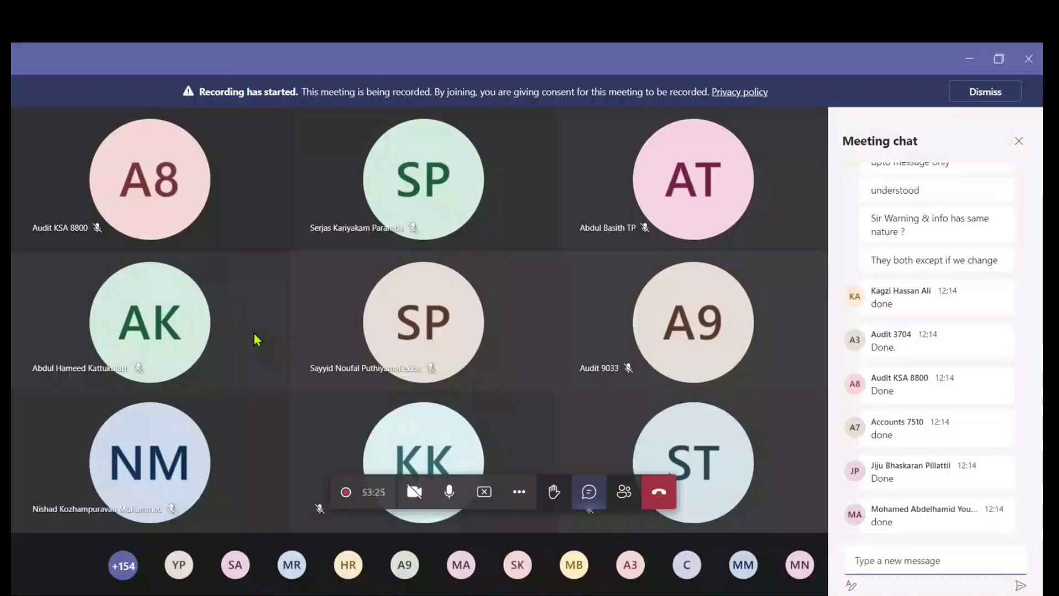
key(alt+Tab)
- Check the values in A2, A3 and A6, then clear A2:A8
click(252, 334)
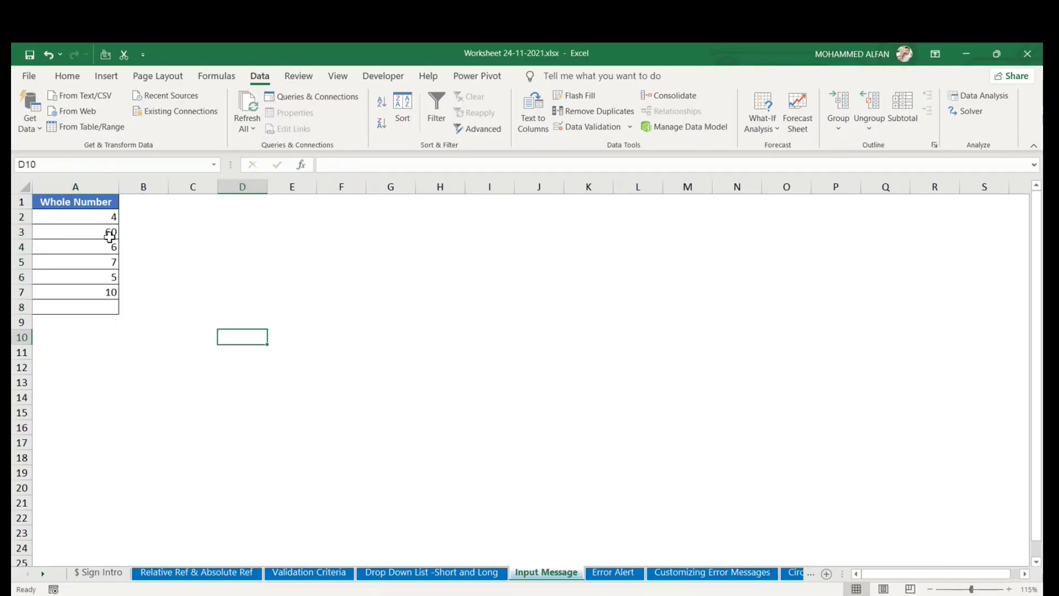
click(95, 218)
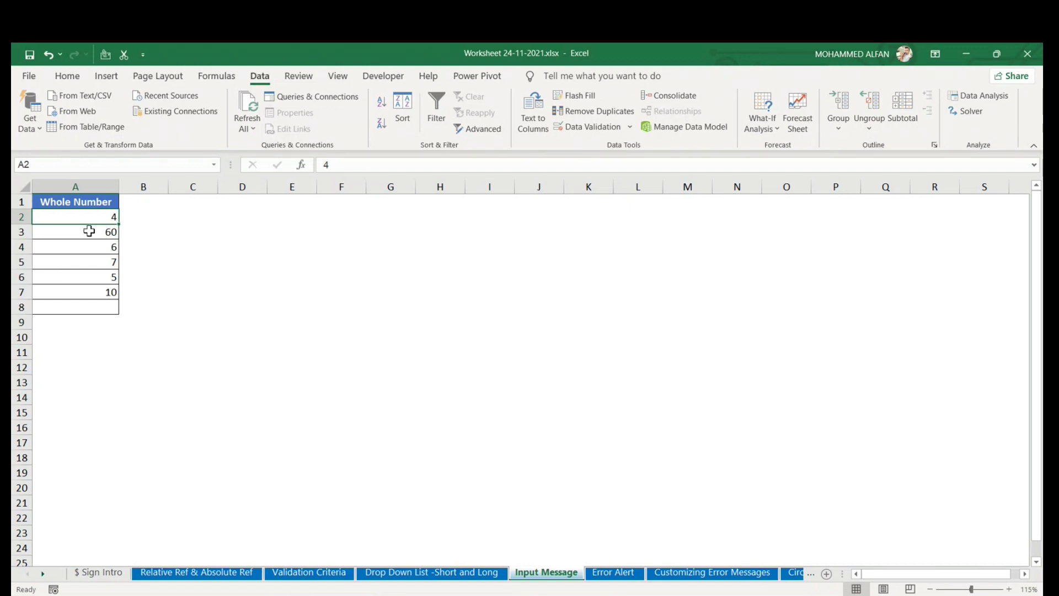
click(88, 230)
click(87, 278)
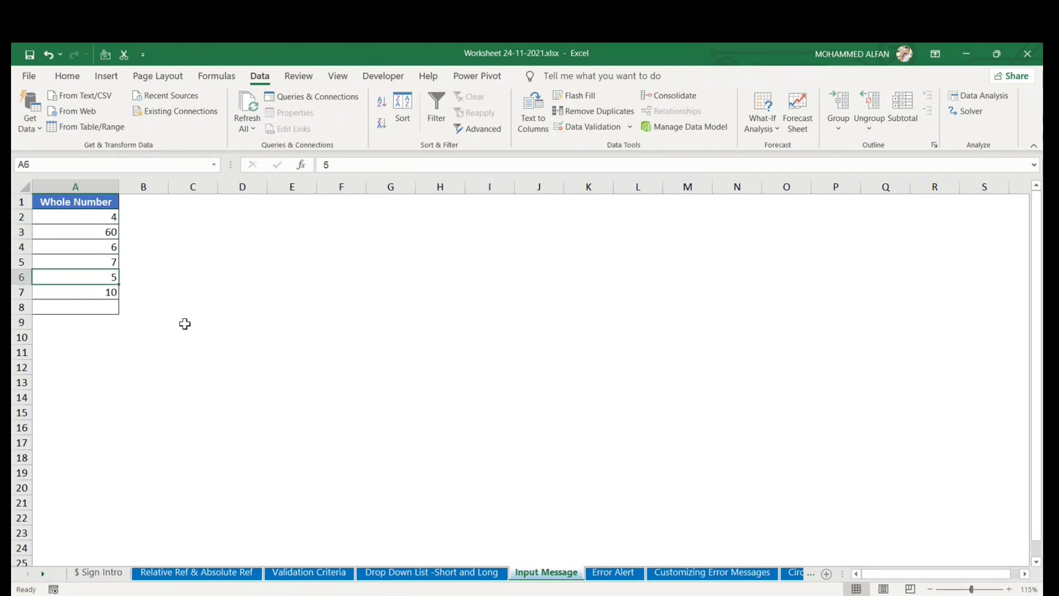
drag(94, 218, 92, 310)
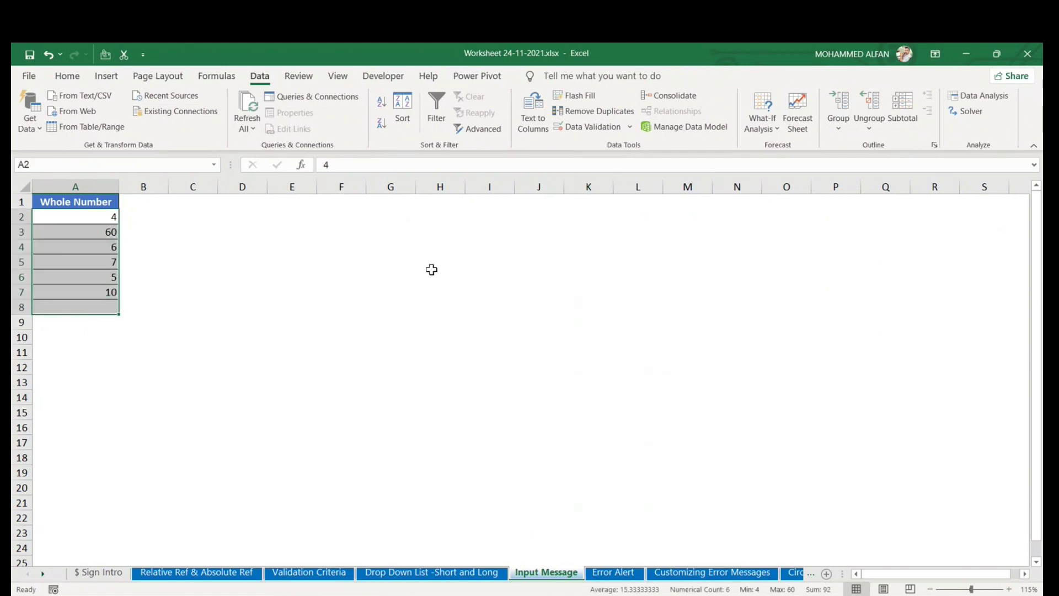
key(Delete)
- Restrict A2:A8 to whole numbers between 5 and 10
click(592, 128)
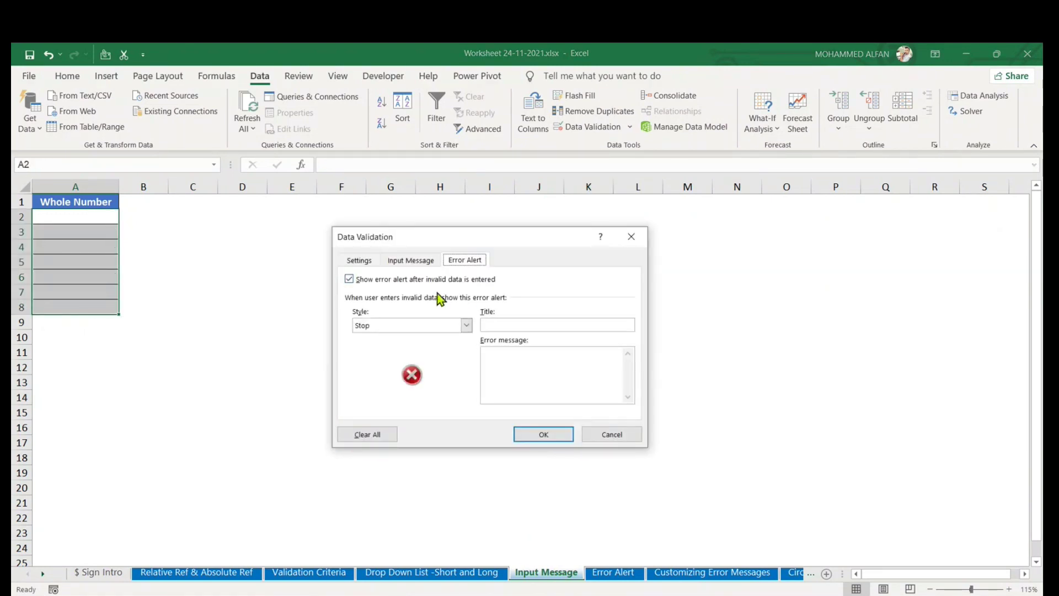
click(360, 260)
click(445, 306)
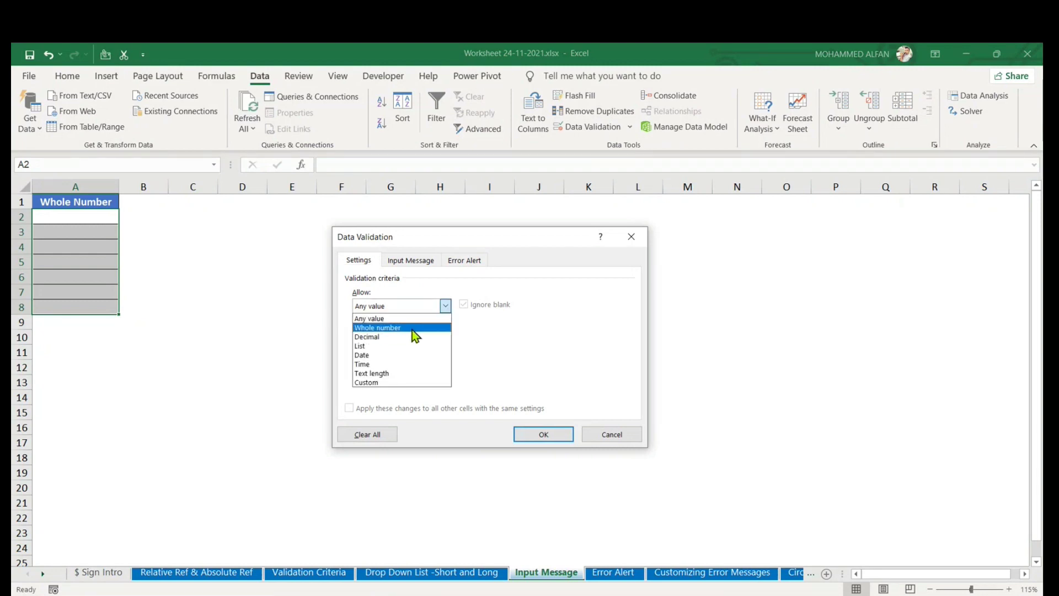
click(412, 330)
click(403, 362)
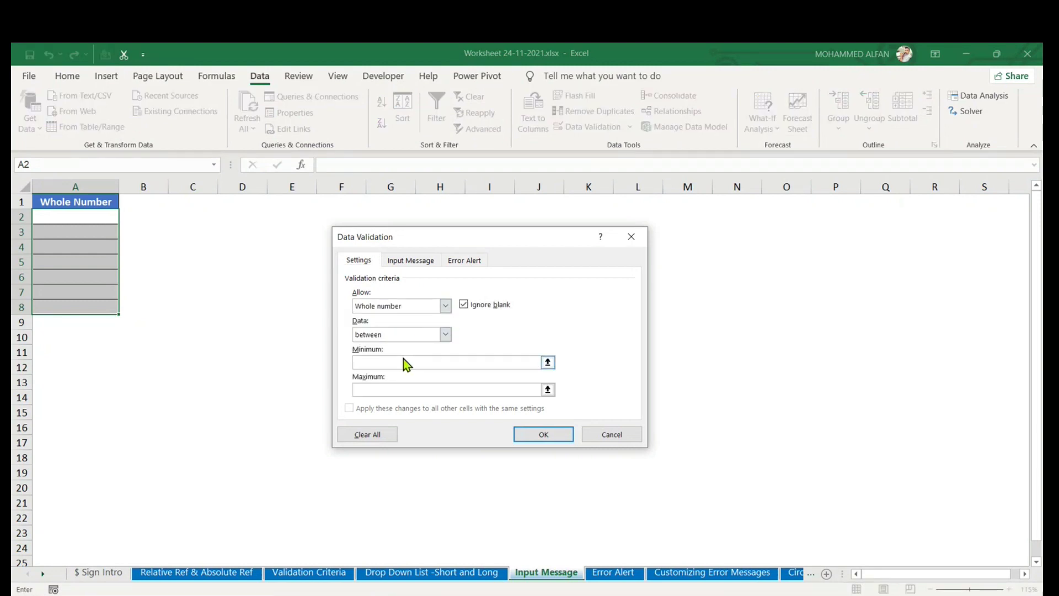
text(10)
click(530, 433)
- Reopen Data Validation with Alt+A, V and start the Input Message title
key(alt+a)
key(v)
key(v)
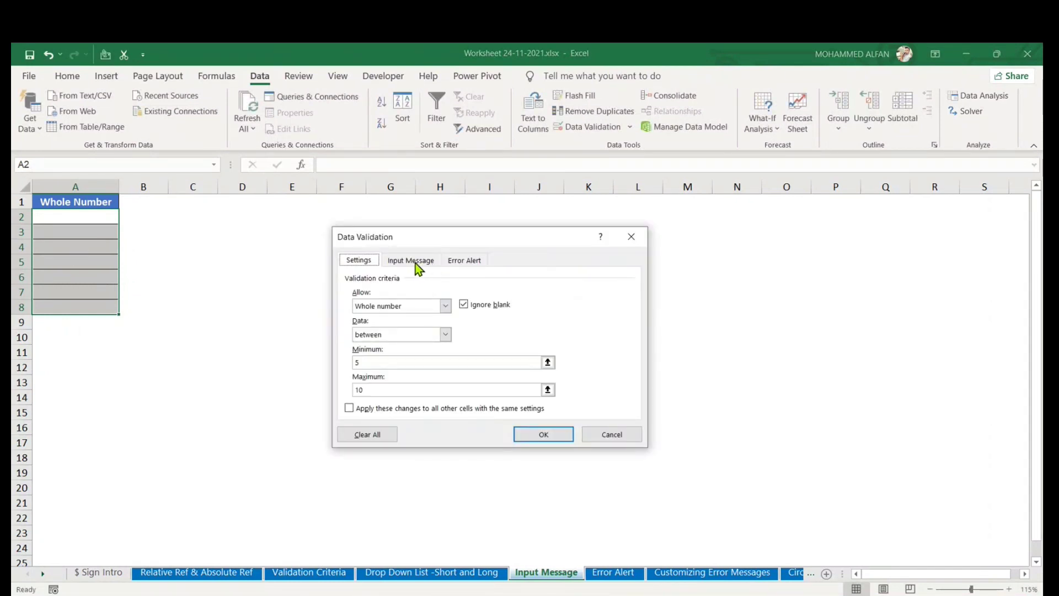
click(471, 260)
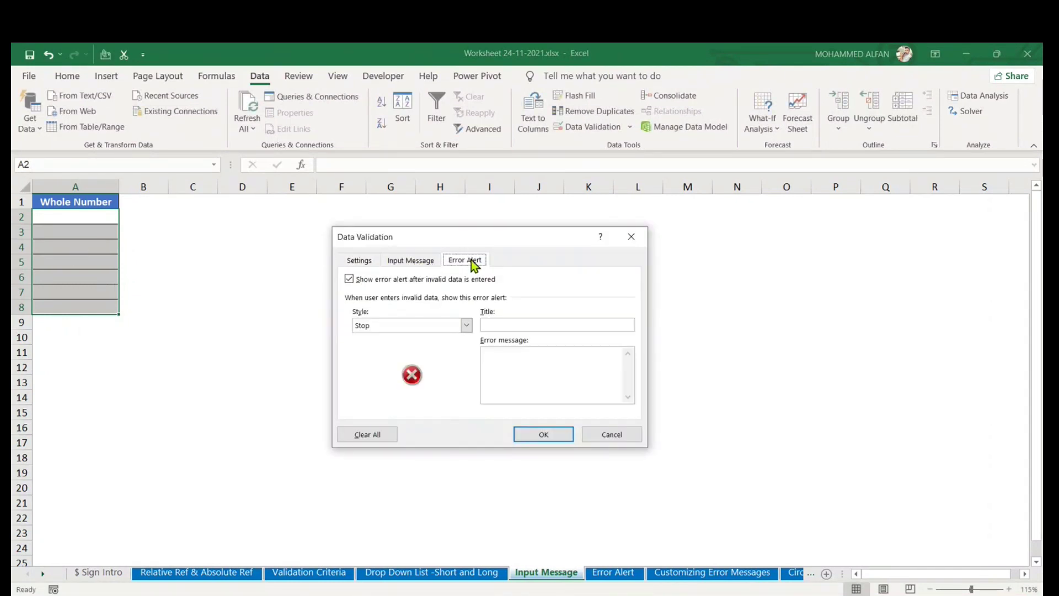
click(409, 261)
drag(421, 240, 451, 247)
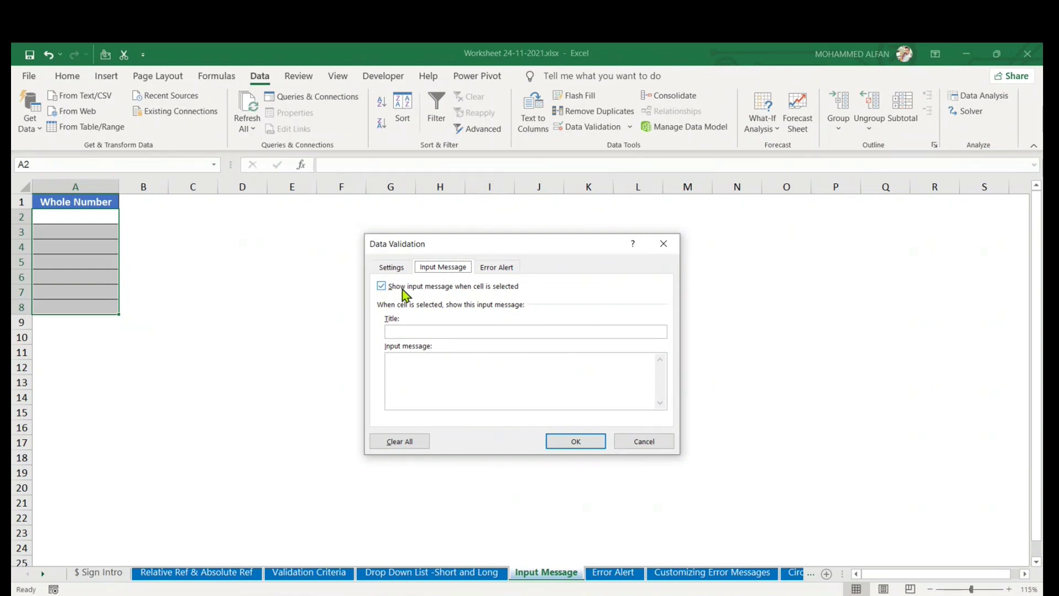
click(405, 331)
- Save the 'FYI' input message reading 'Allow only 5-10'
text(-10)
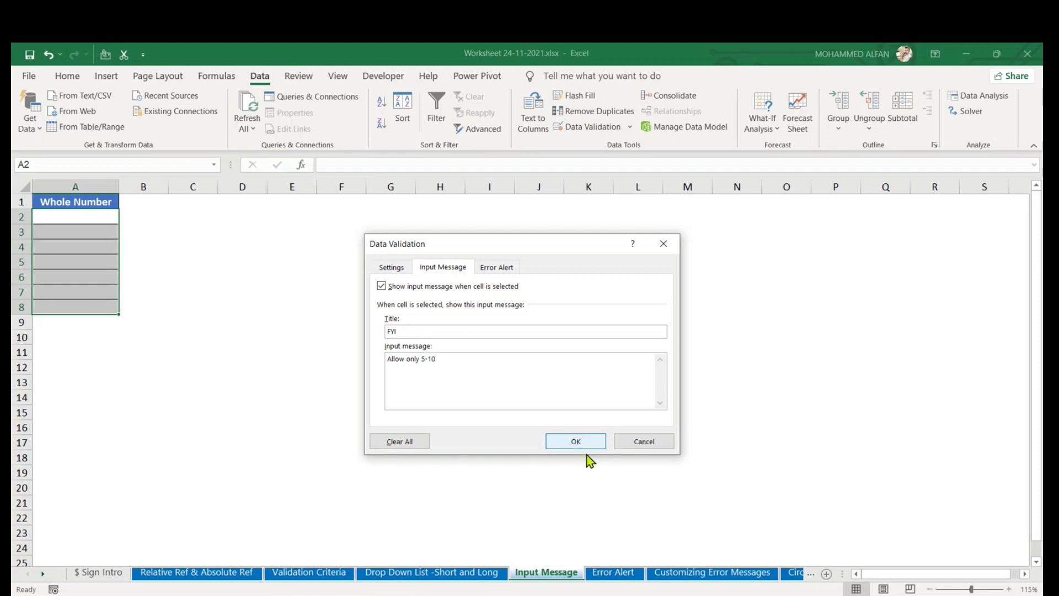
click(577, 441)
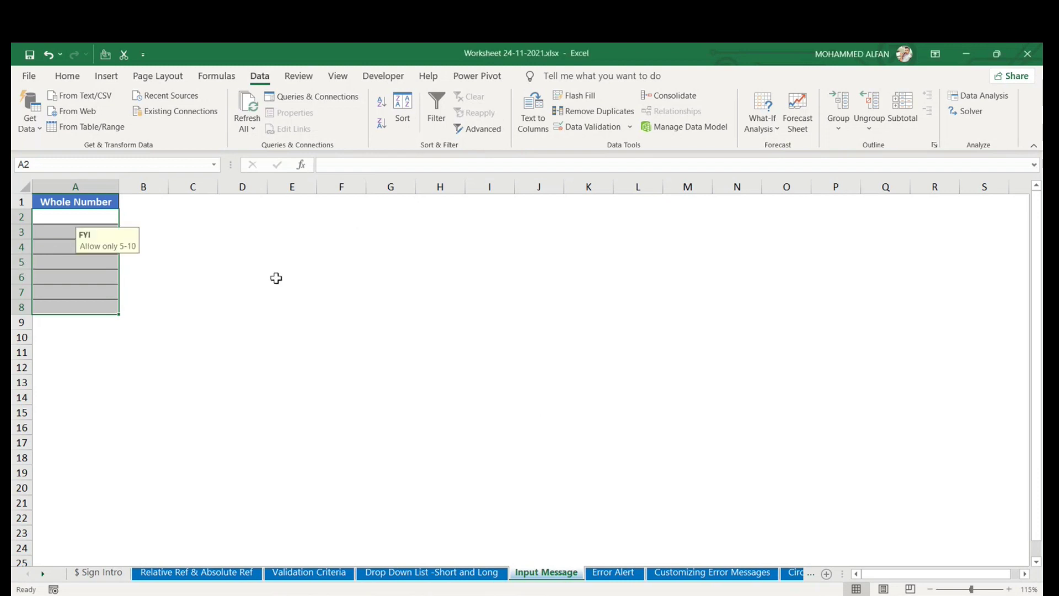
click(550, 266)
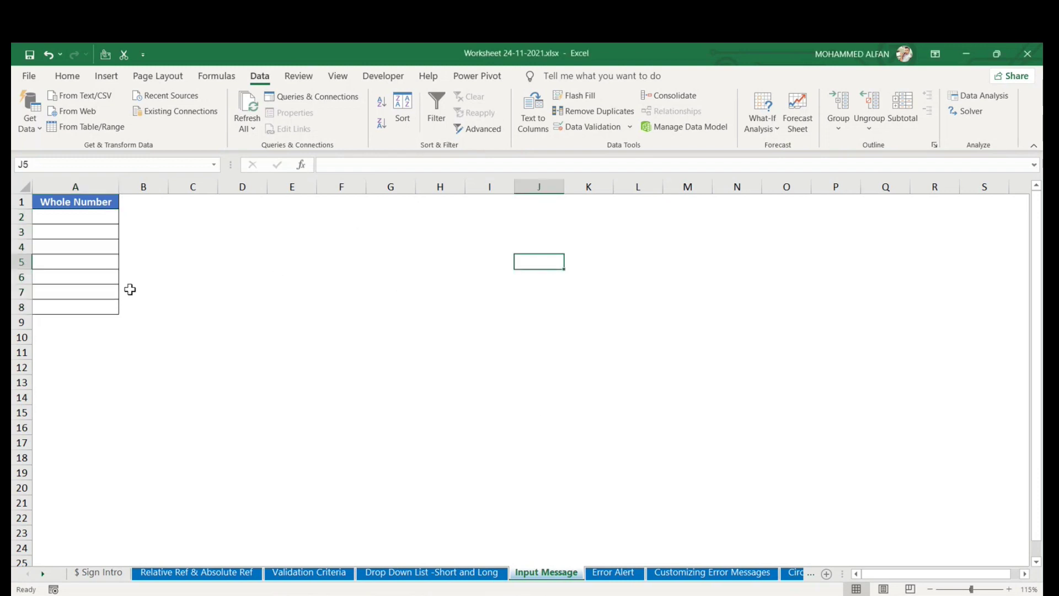
- Check that the FYI message appears on A3 through A7, then reopen validation for A2:A8
click(87, 232)
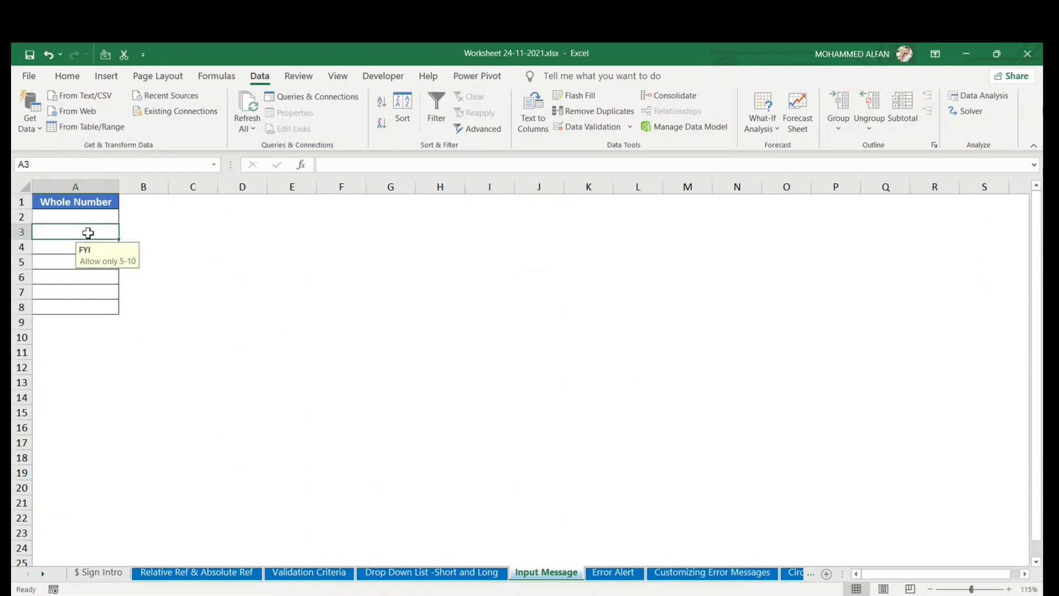
click(57, 247)
click(58, 262)
click(58, 277)
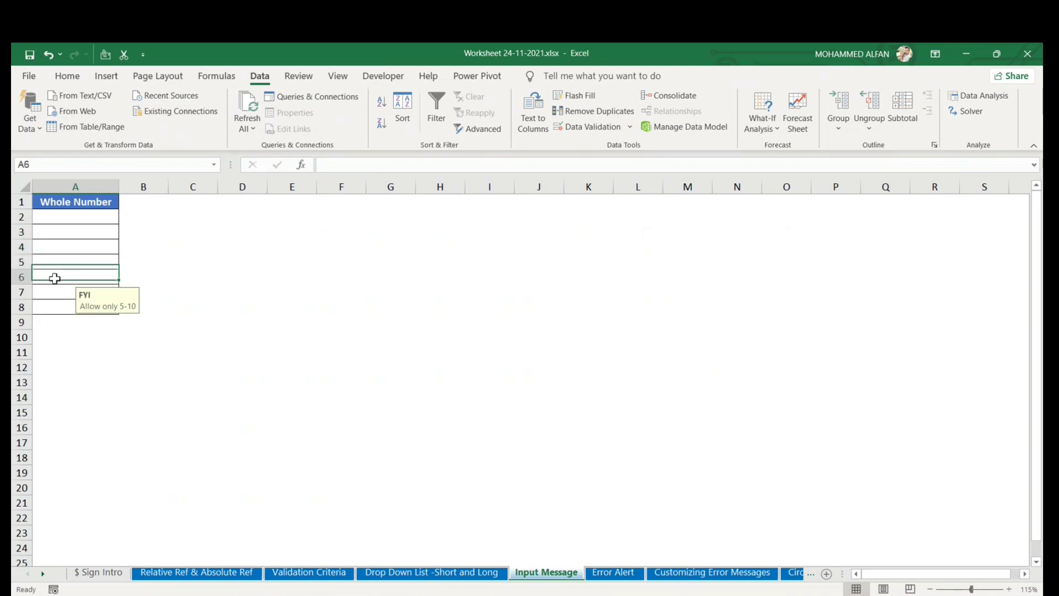
click(57, 290)
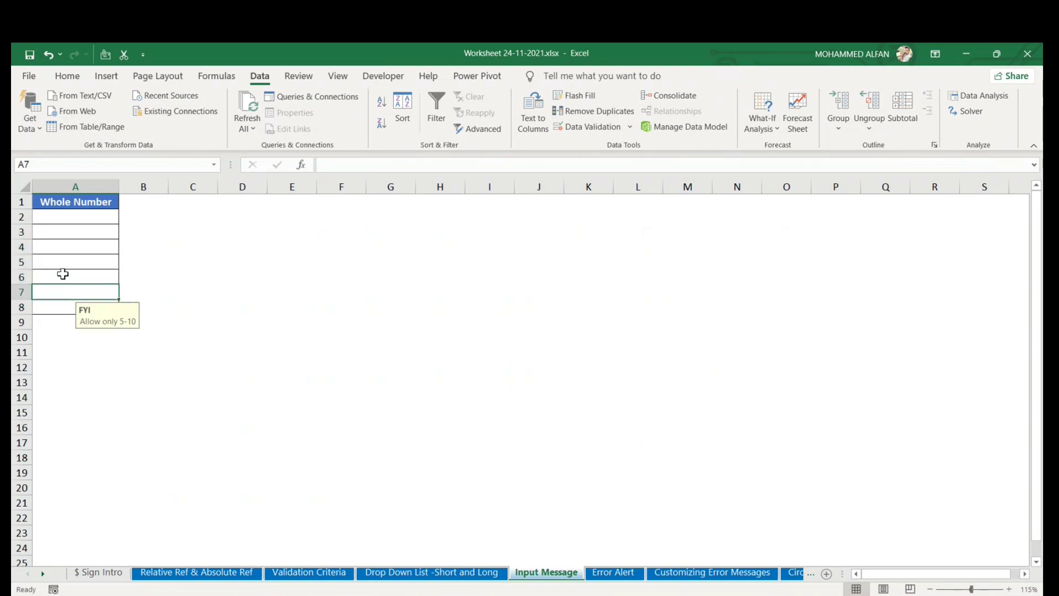
drag(57, 217, 57, 307)
click(587, 128)
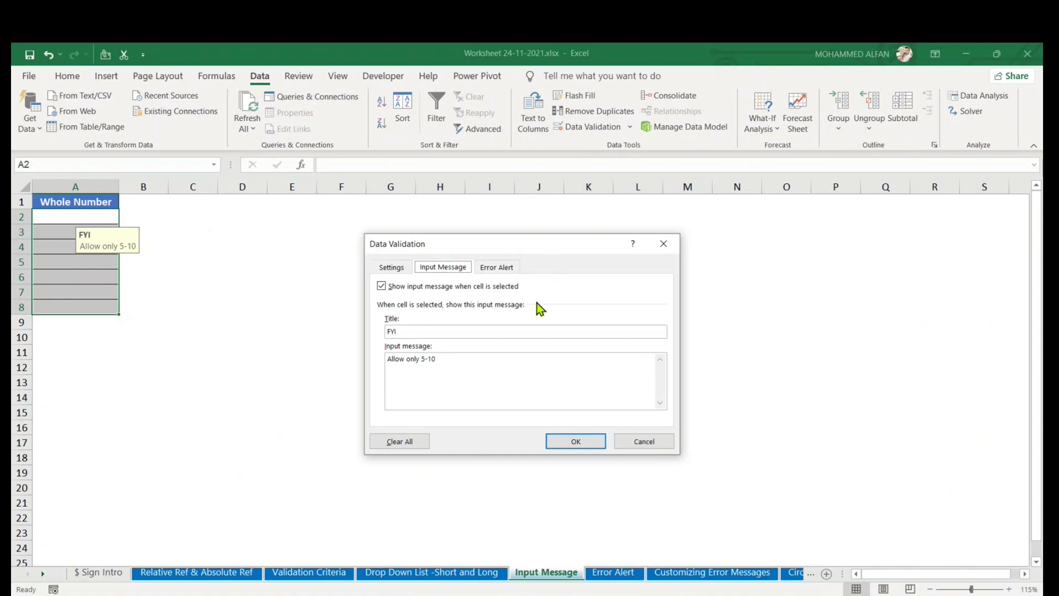
- Turn off 'Show input message when cell is selected' and apply it
click(381, 287)
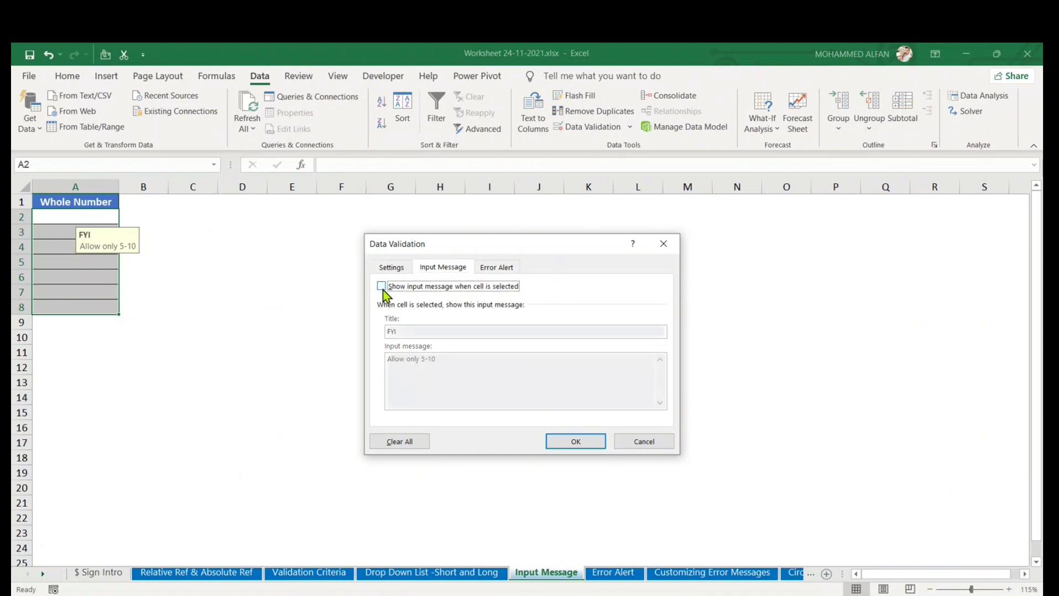
click(573, 440)
click(291, 319)
- Confirm A3 and A2 no longer show the FYI message, then reopen validation for A2:A8
click(83, 232)
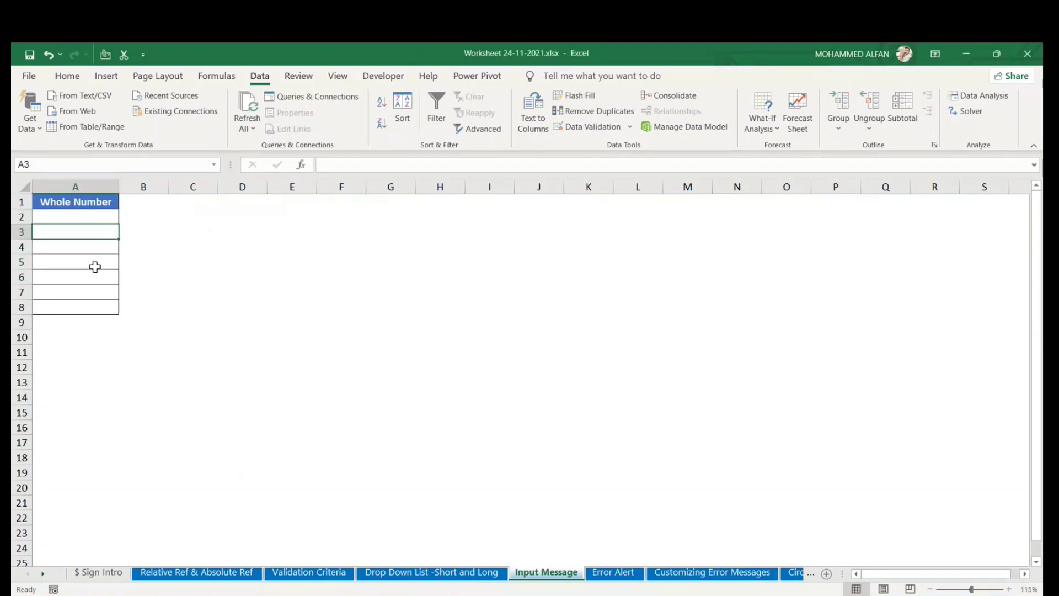
click(130, 316)
click(89, 219)
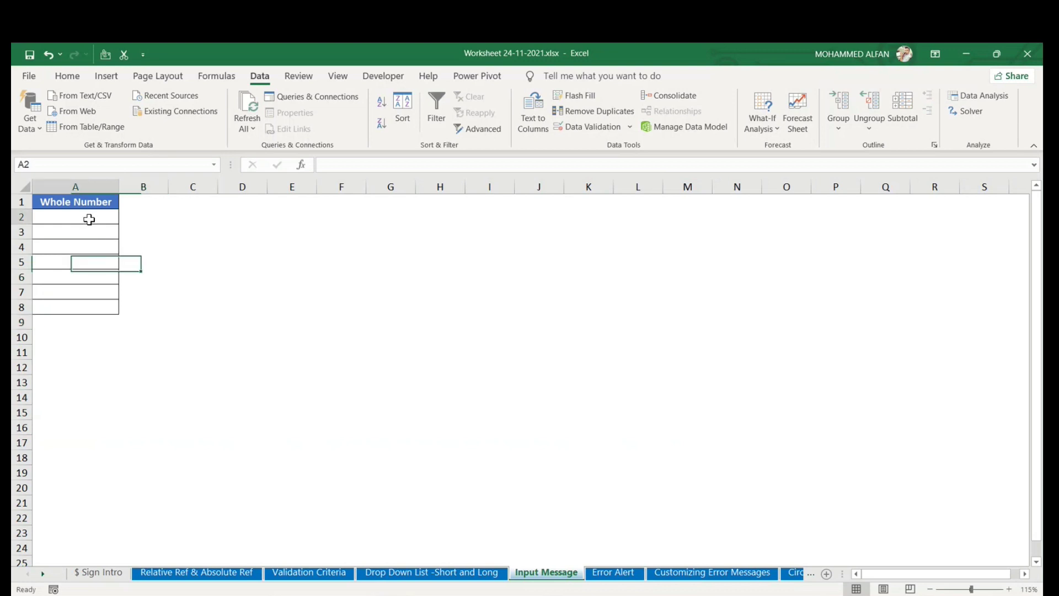
drag(88, 218, 91, 307)
click(585, 129)
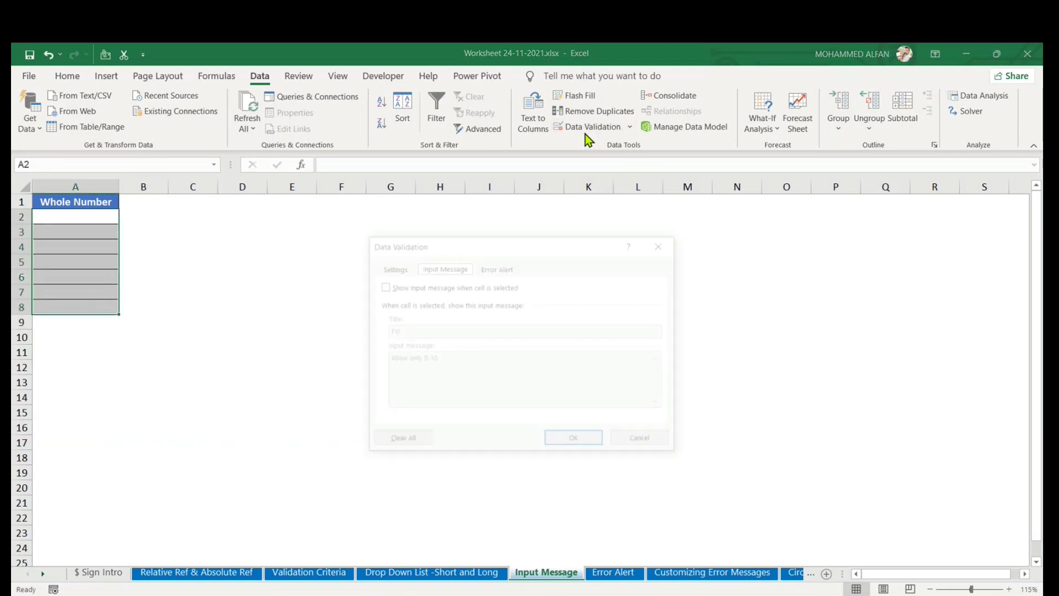